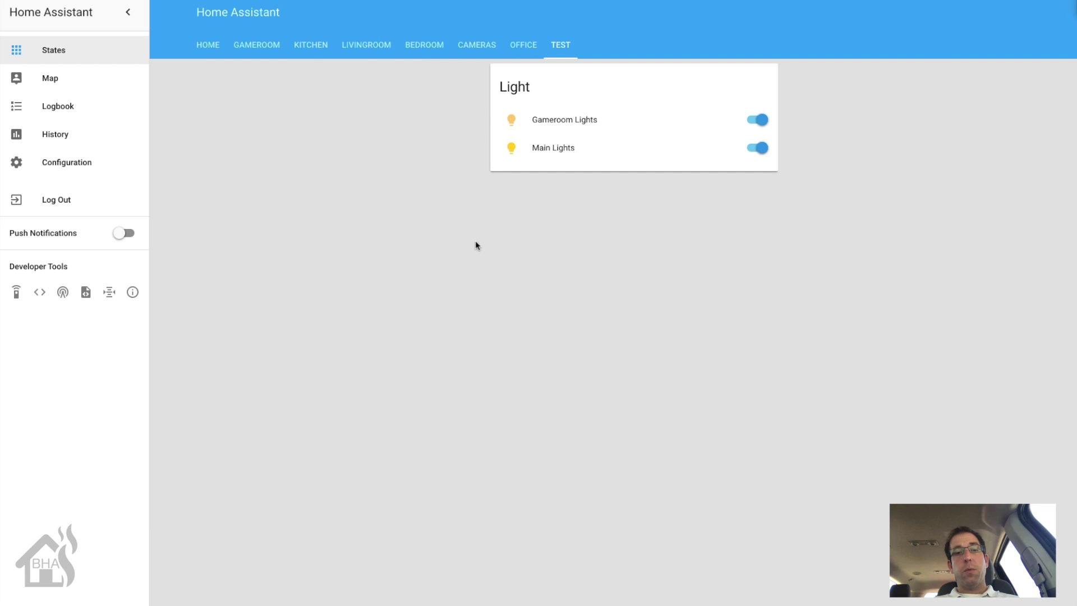
Step: Inspect the Gameroom Lights and Main Lights brightness dialogs on the TEST tab, closing each one
left_click(561, 123)
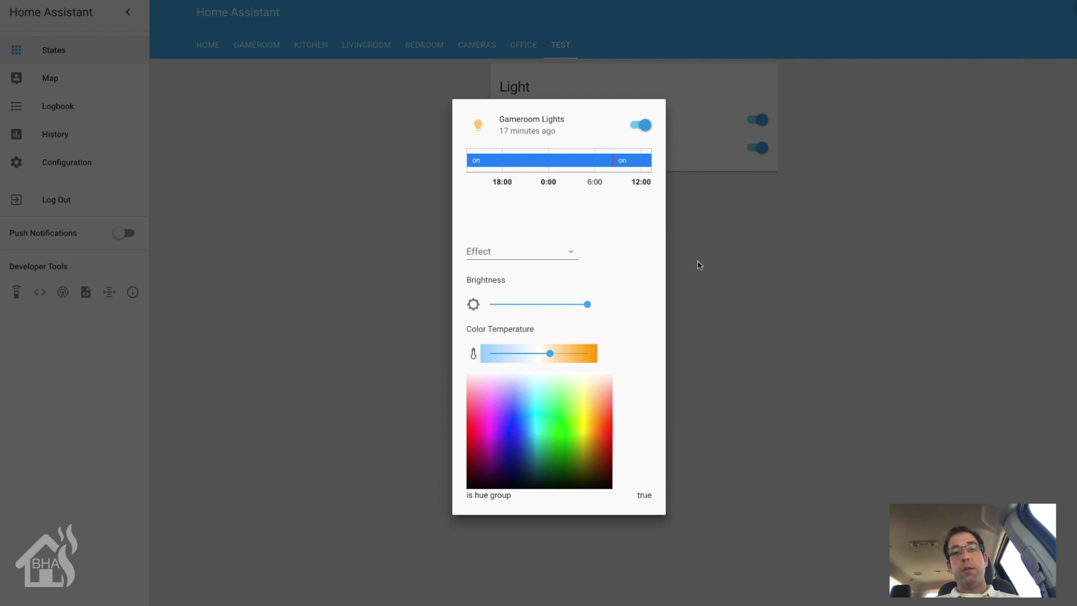
left_click(741, 260)
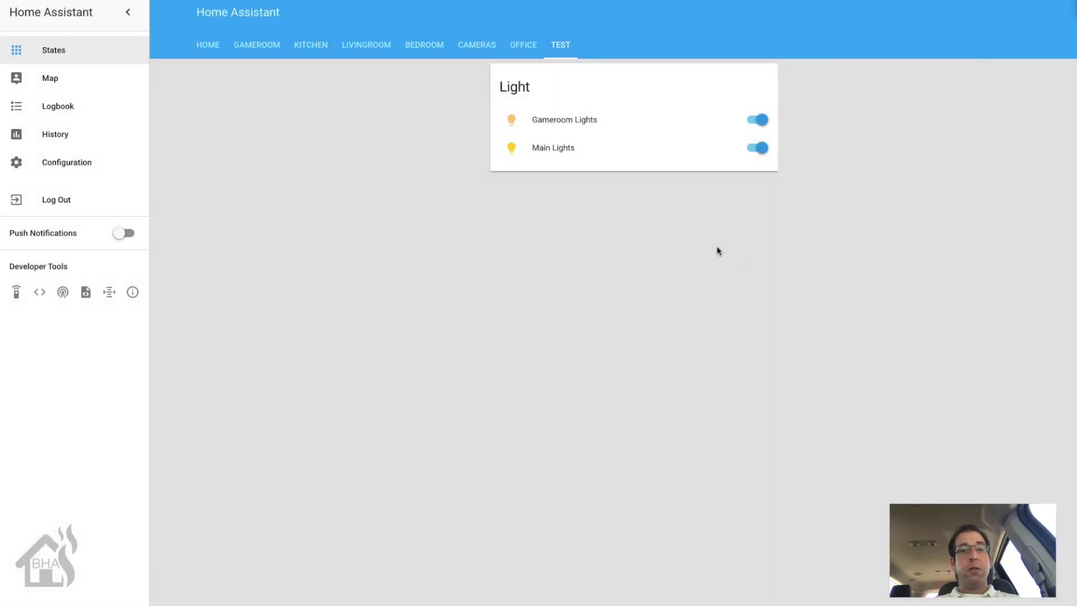
left_click(561, 149)
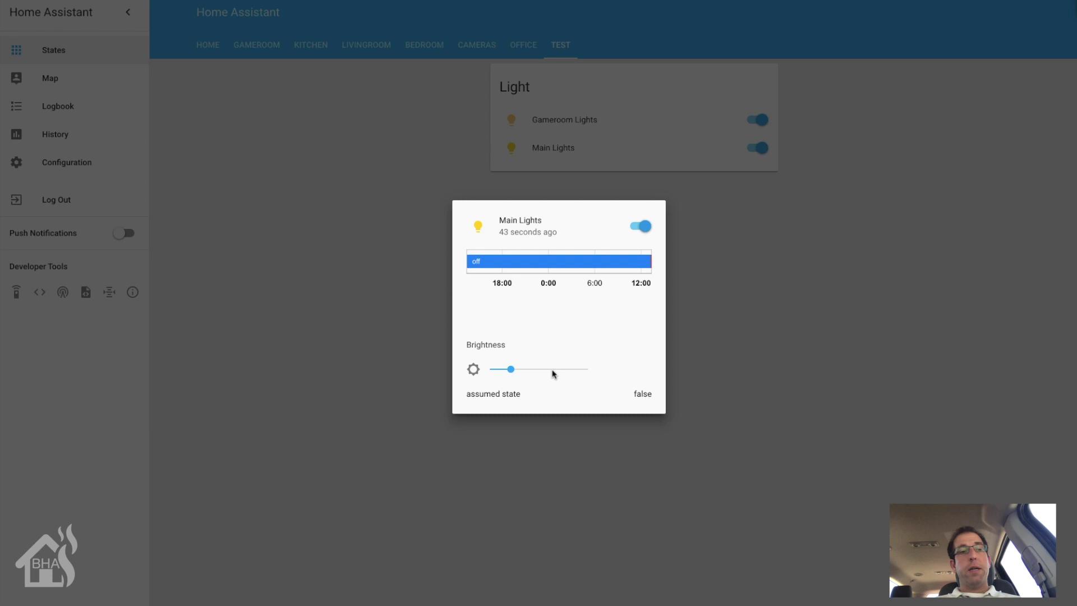
left_click(744, 316)
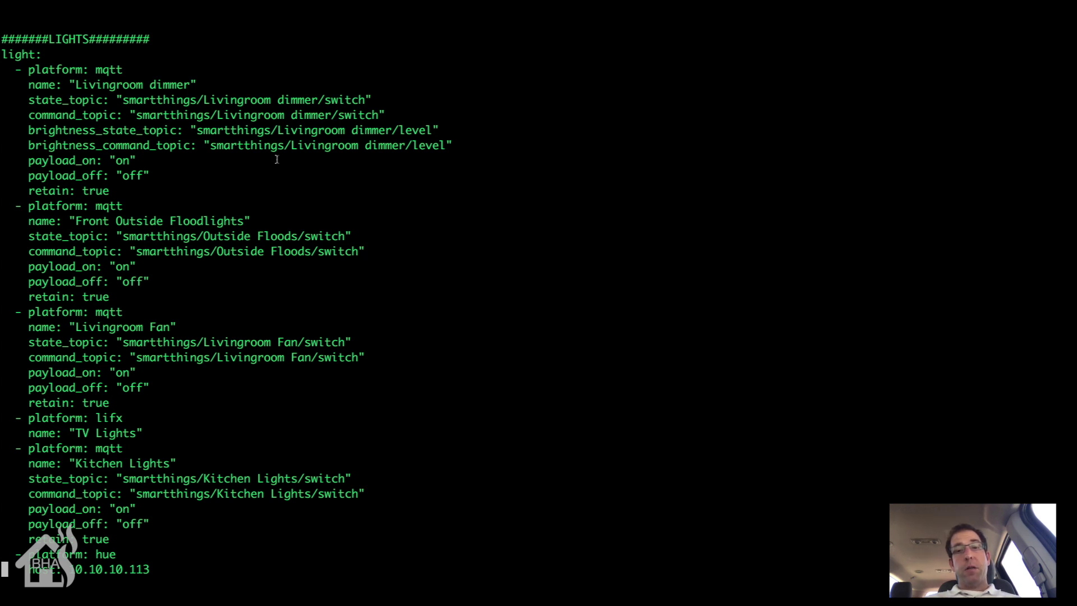
left_click_drag(159, 189, 1, 54)
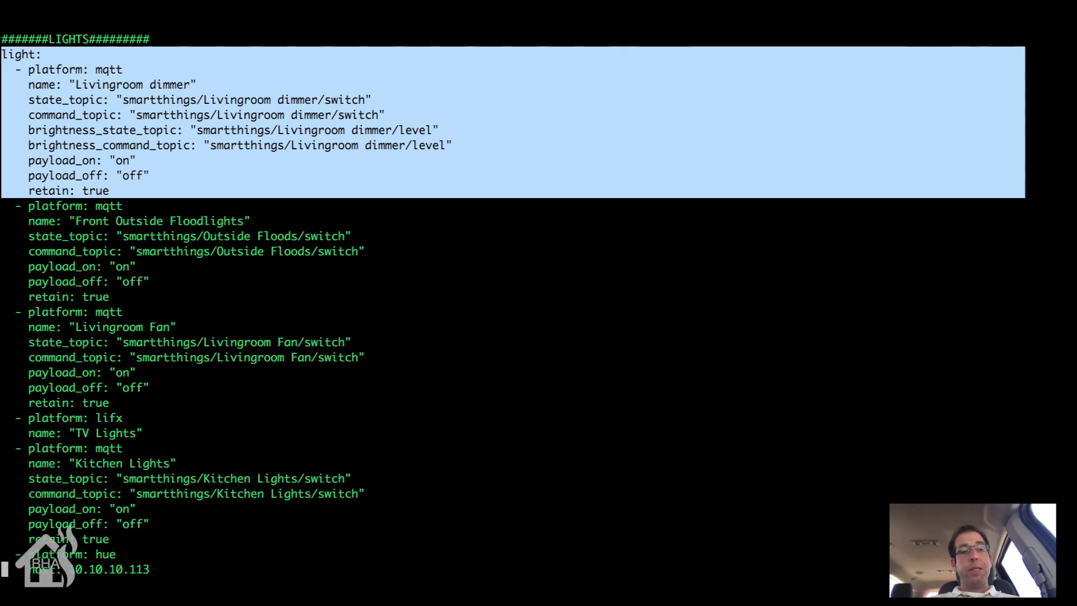
left_click(173, 189)
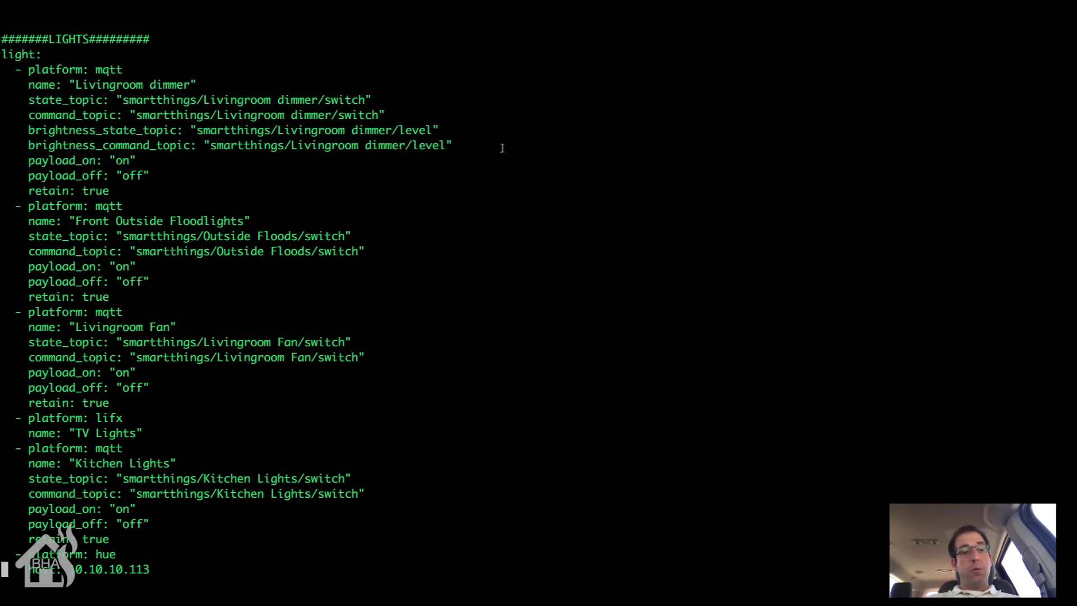
left_click_drag(470, 145, 5, 130)
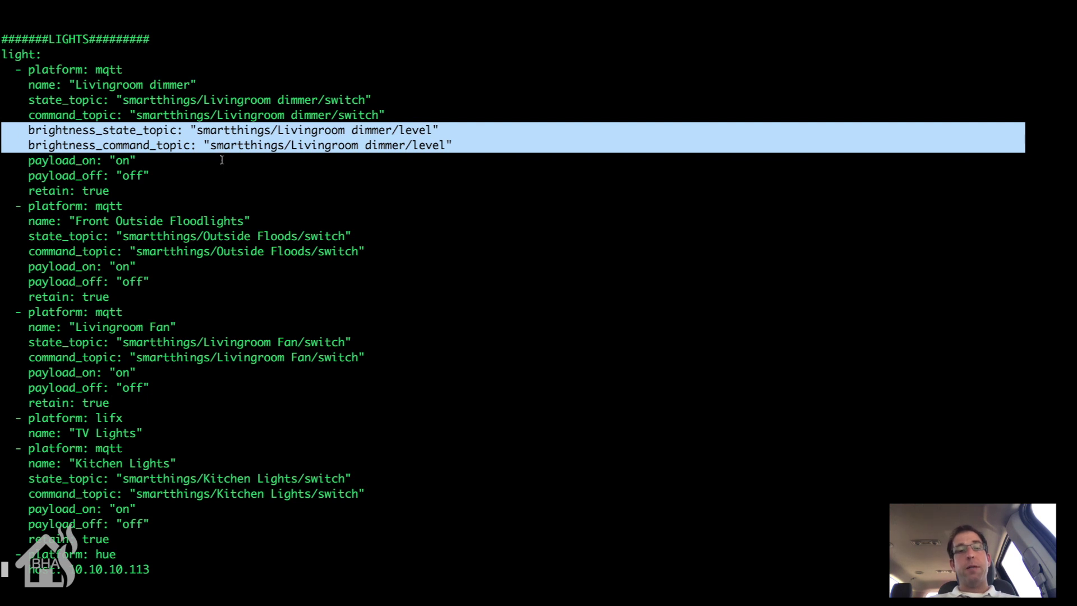
left_click(252, 170)
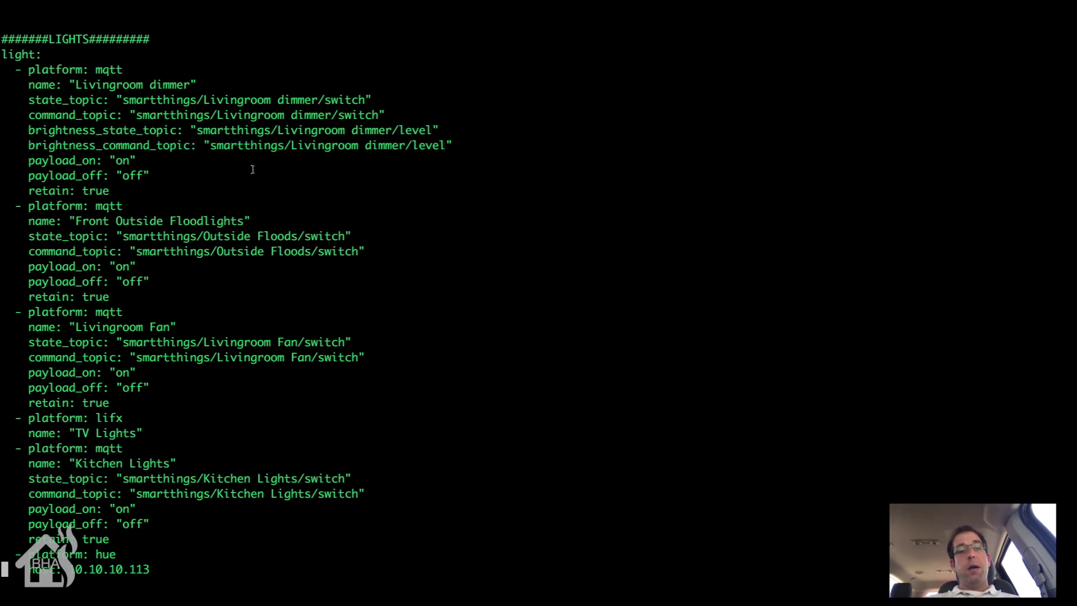
Step: Find input_slider and highlight the lr_dimmer block (initial 5, min 1, max 99, step 1)
type("/i")
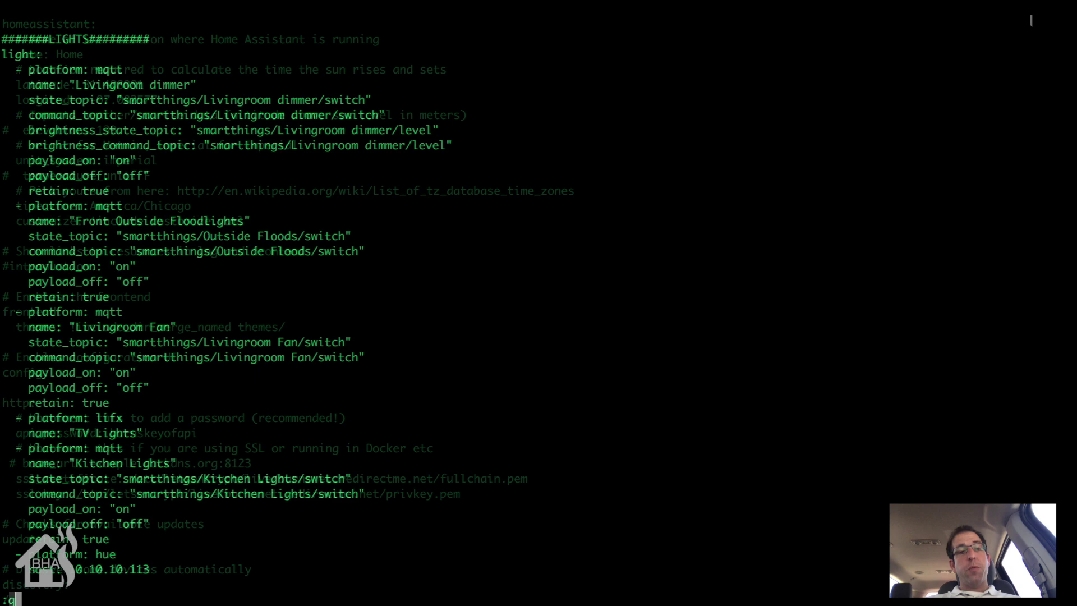
type("nput_slide")
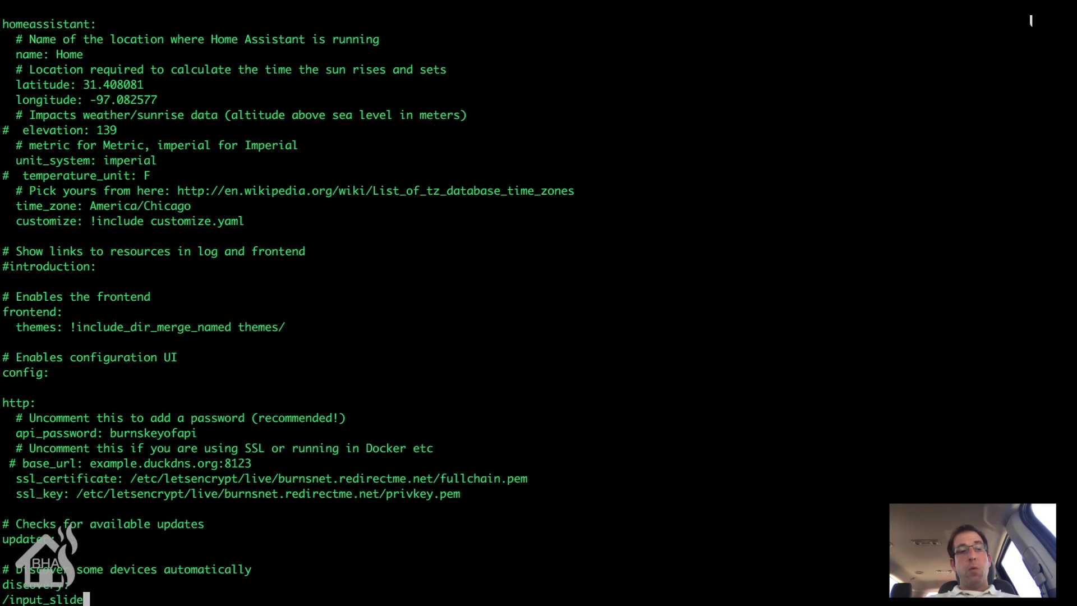
key("Return")
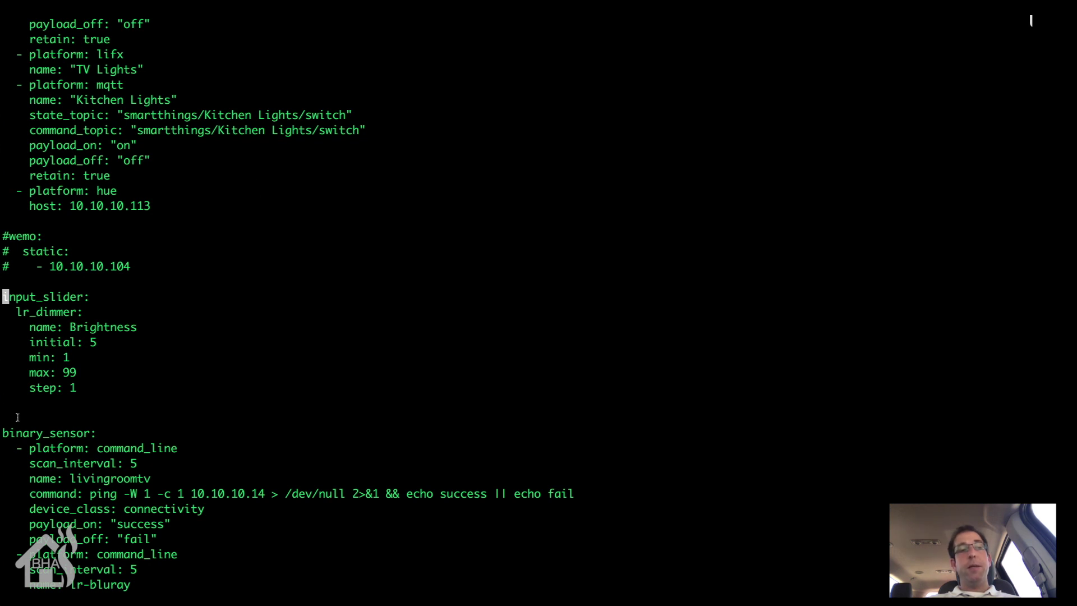
left_click_drag(98, 385, 8, 297)
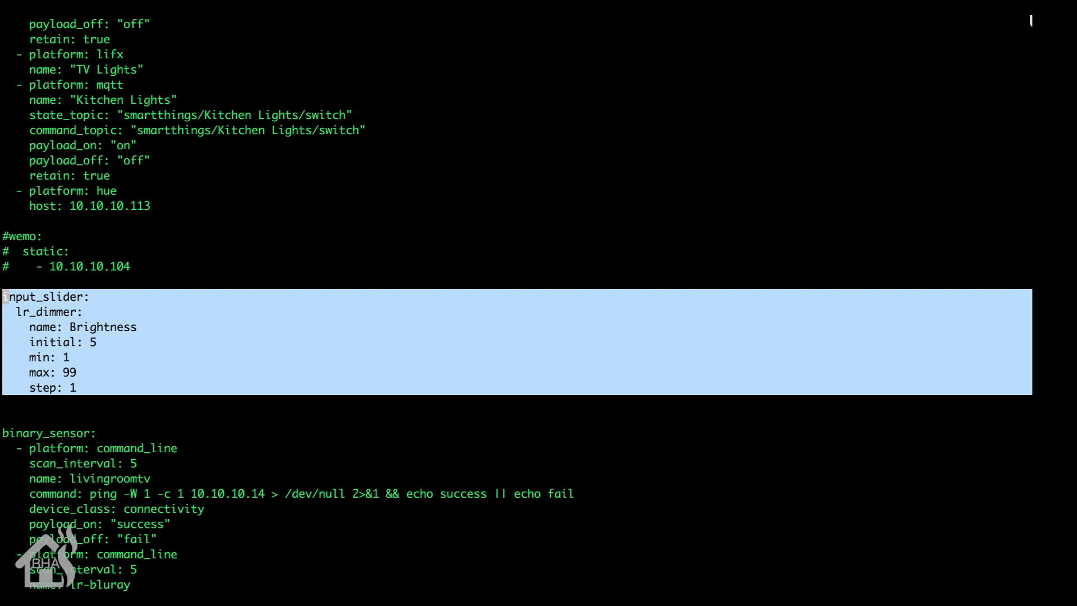
type("y")
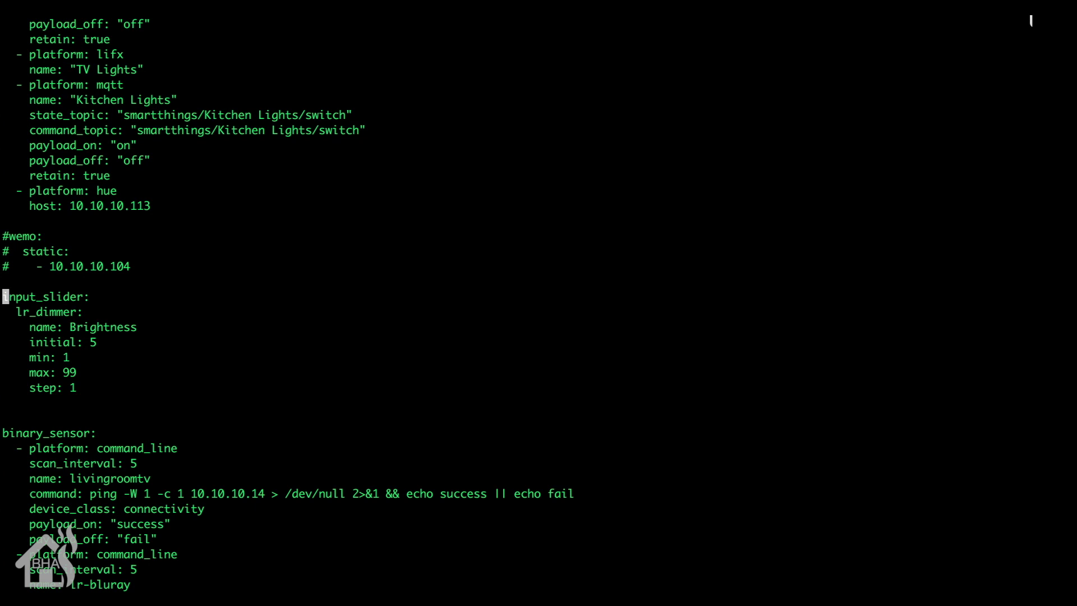
type(":")
type("wq")
Step: Leave configuration.yaml, open automation.yaml with sudo vi, and highlight the lr_slider automation block
key("Return")
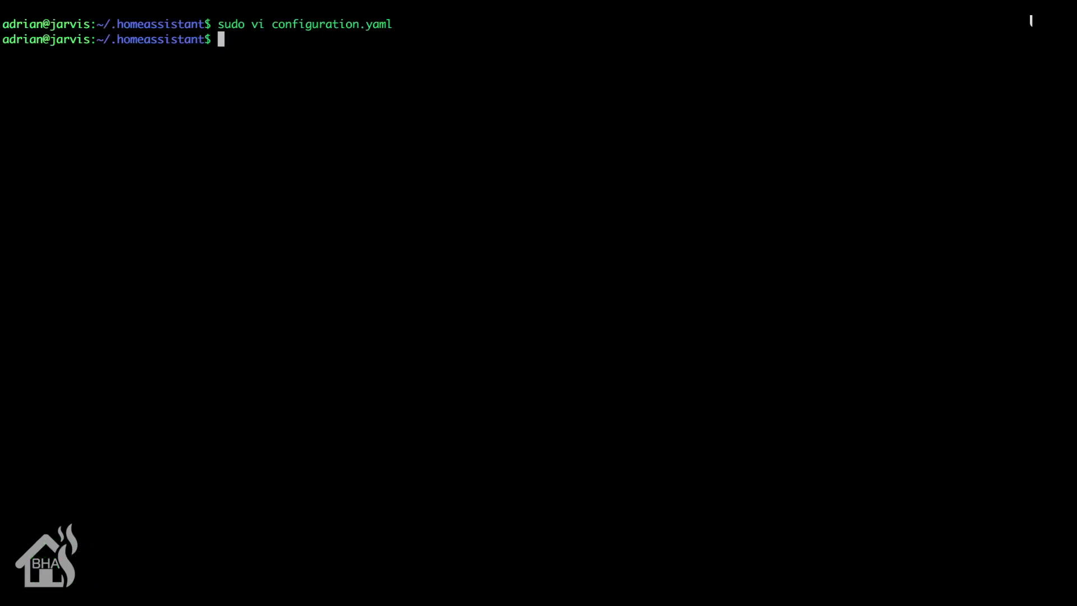
type("sudo vi auto")
key("Tab")
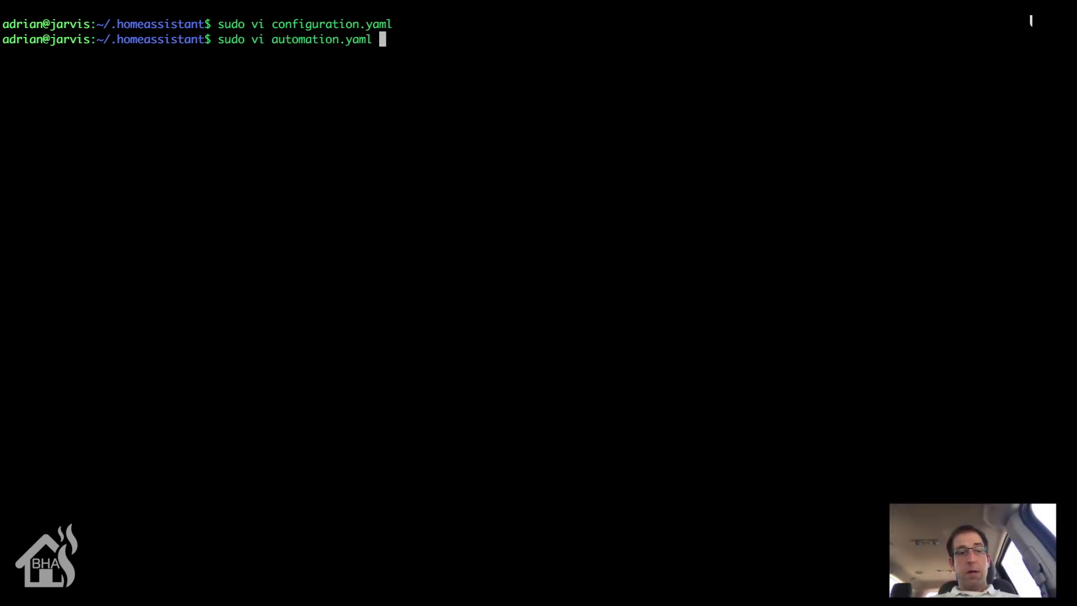
key("Return")
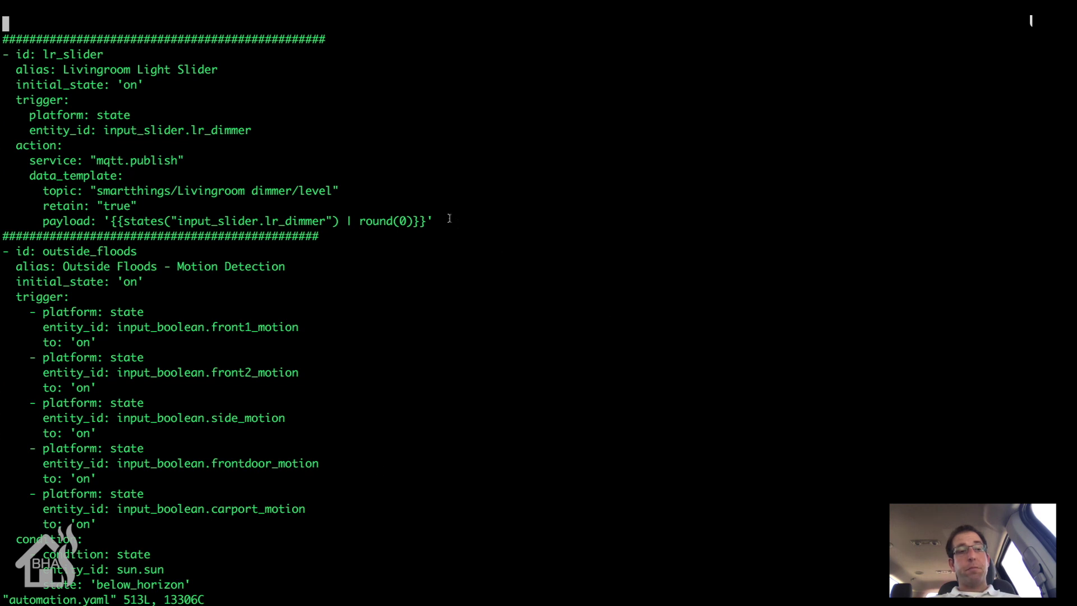
left_click_drag(449, 218, 3, 54)
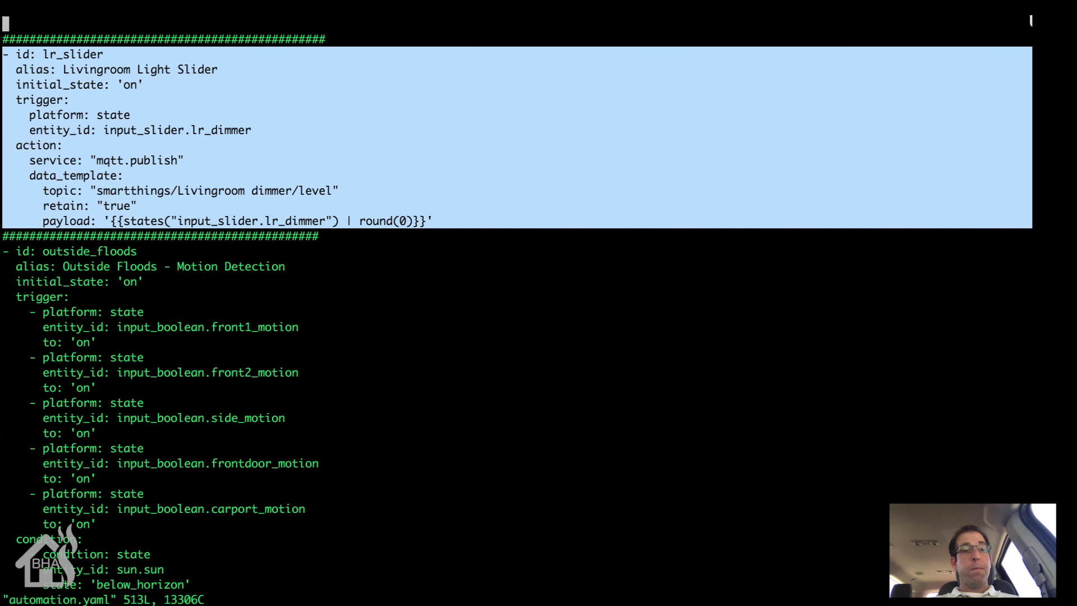
left_click(236, 305)
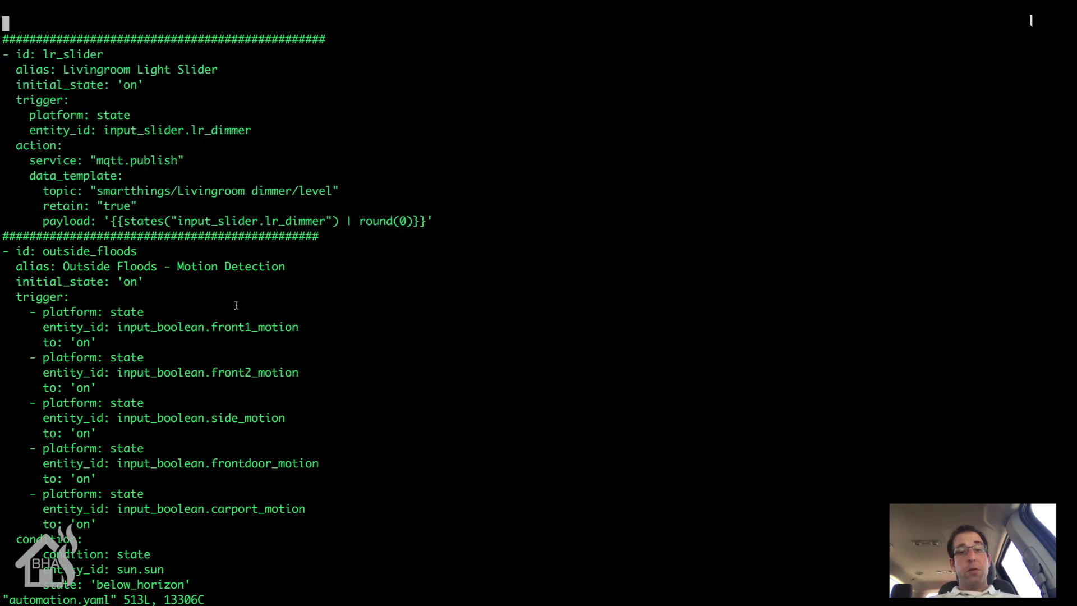
Step: Quit automation.yaml without saving, open group_configs/views.yaml and delete the light.gameroom entry
type(":")
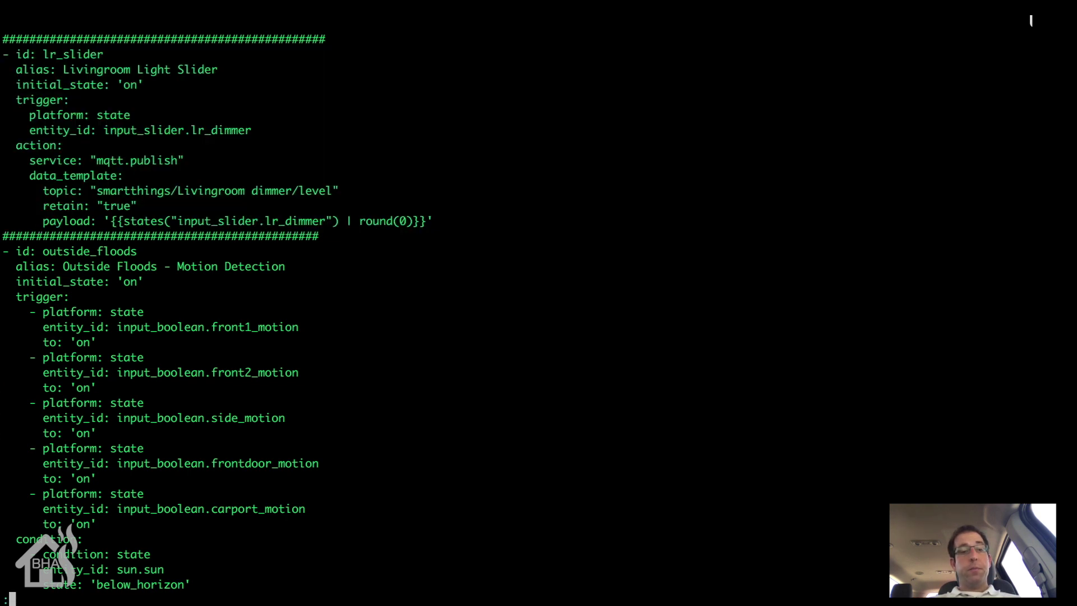
type("q!")
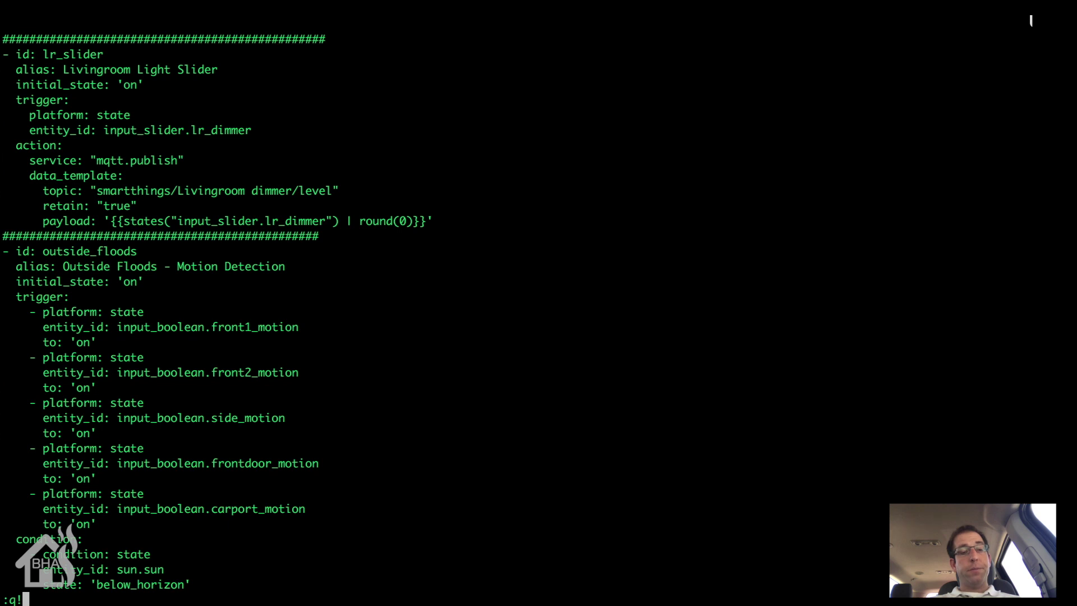
key("Return")
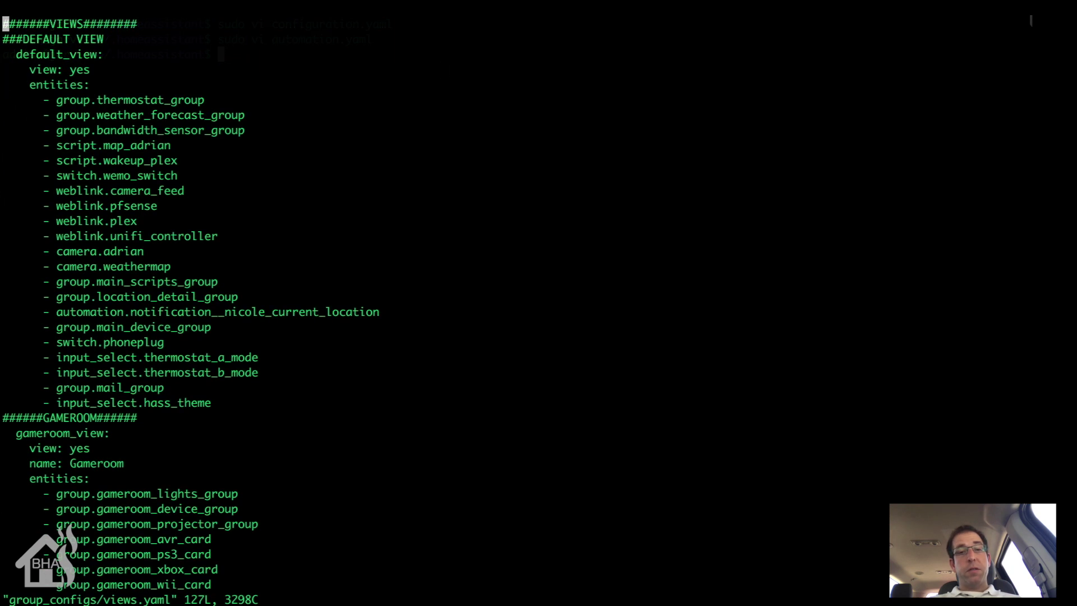
key("ctrl+f")
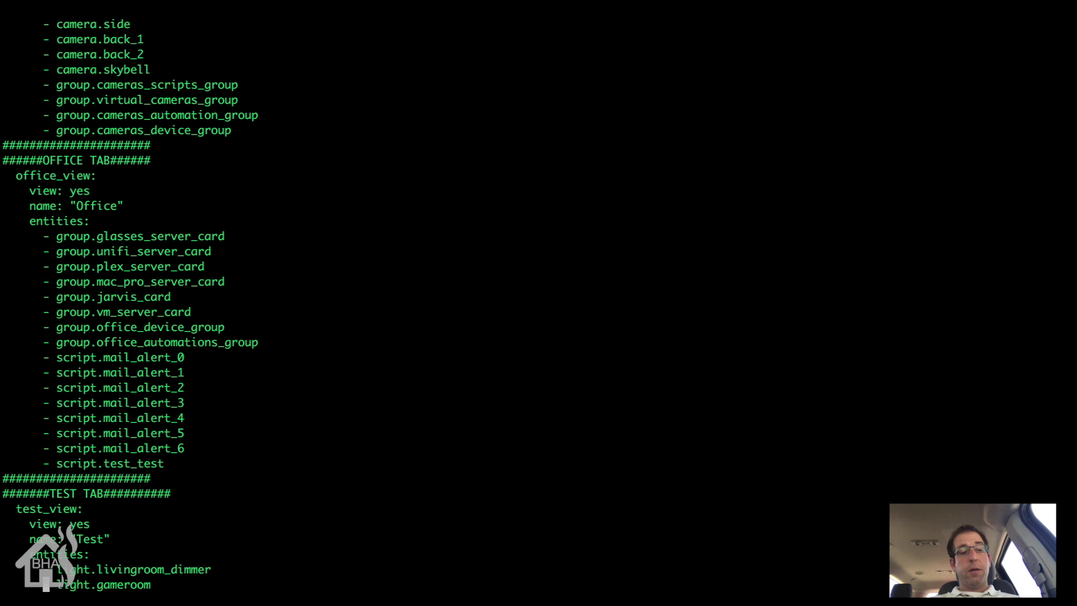
key("Right")
key("Right")
key("Right")
key("Right")
key("Right")
key("Right")
key("Right")
key("Right")
key("Right")
key("Right")
key("Right")
key("Right")
key("Right")
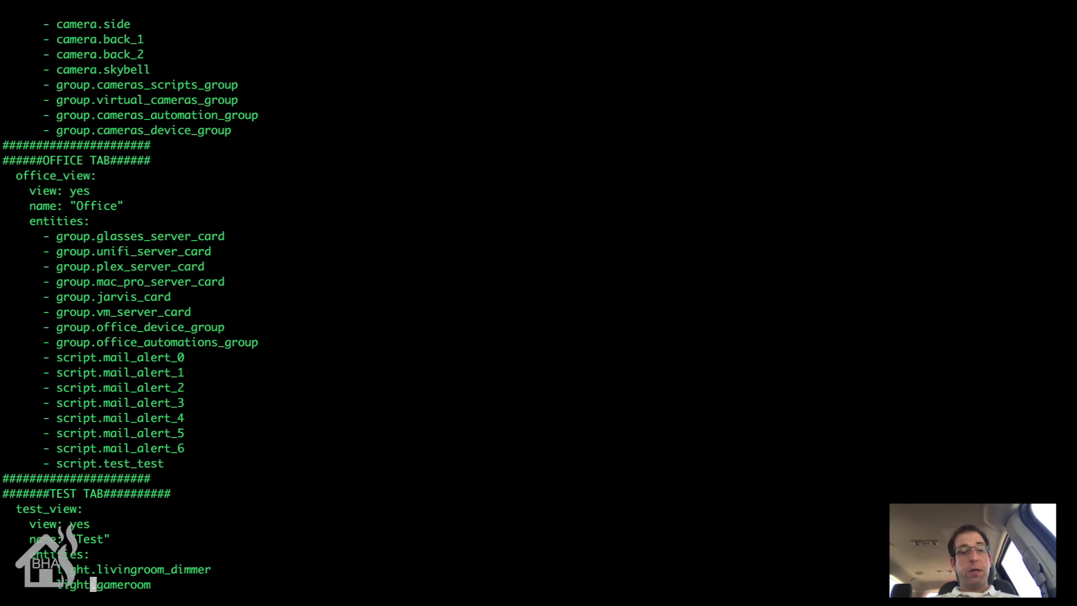
key("Right")
key("Right")
Step: Add '- input_slider.lr_dimmer' below light.livingroom_dimmer in the Test view and save views.yaml
key("Up")
key("Right")
key("Right")
key("Right")
key("Right")
key("Right")
key("Right")
key("Right")
key("Right")
key("Right")
key("a")
key("Return")
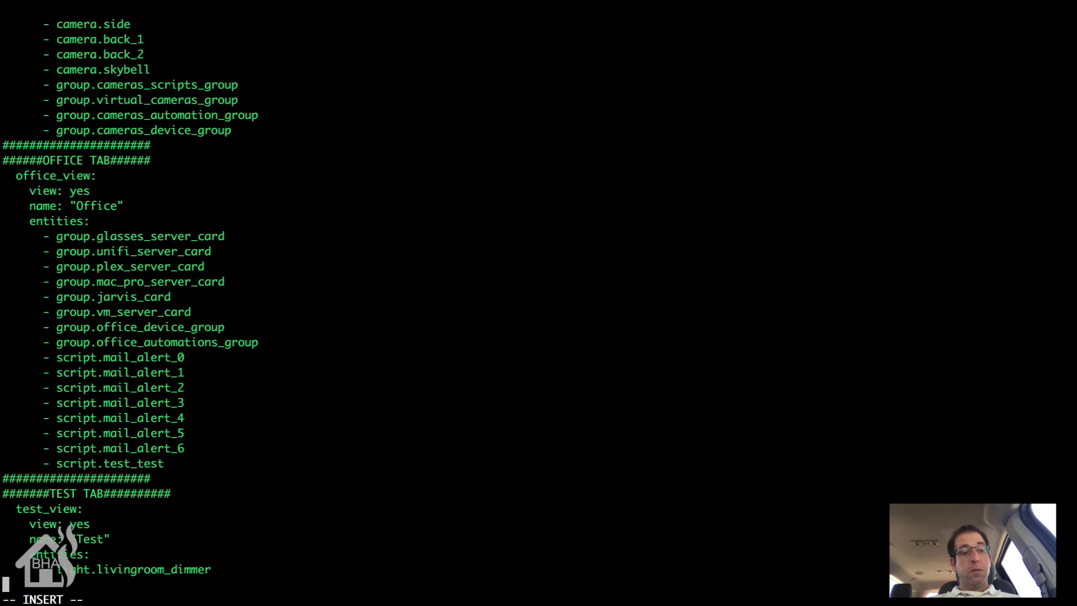
type("- ")
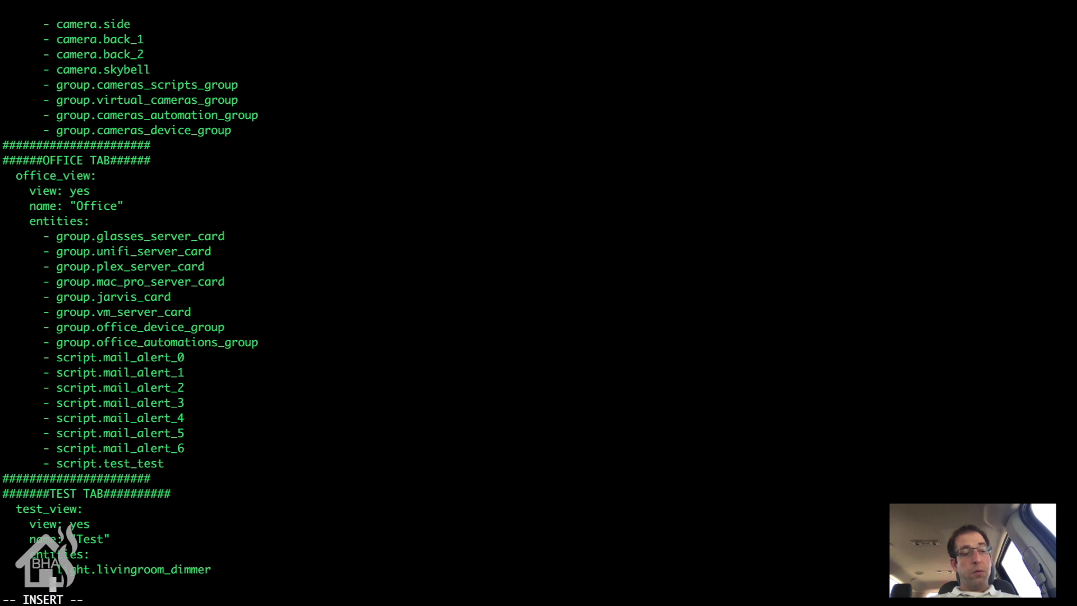
type("input")
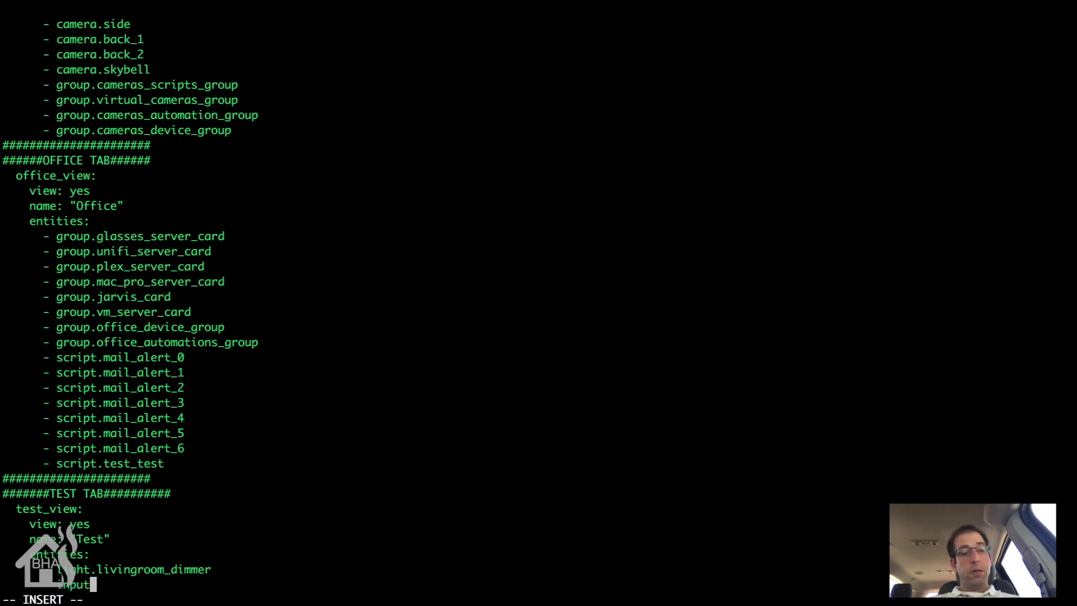
type("_slider")
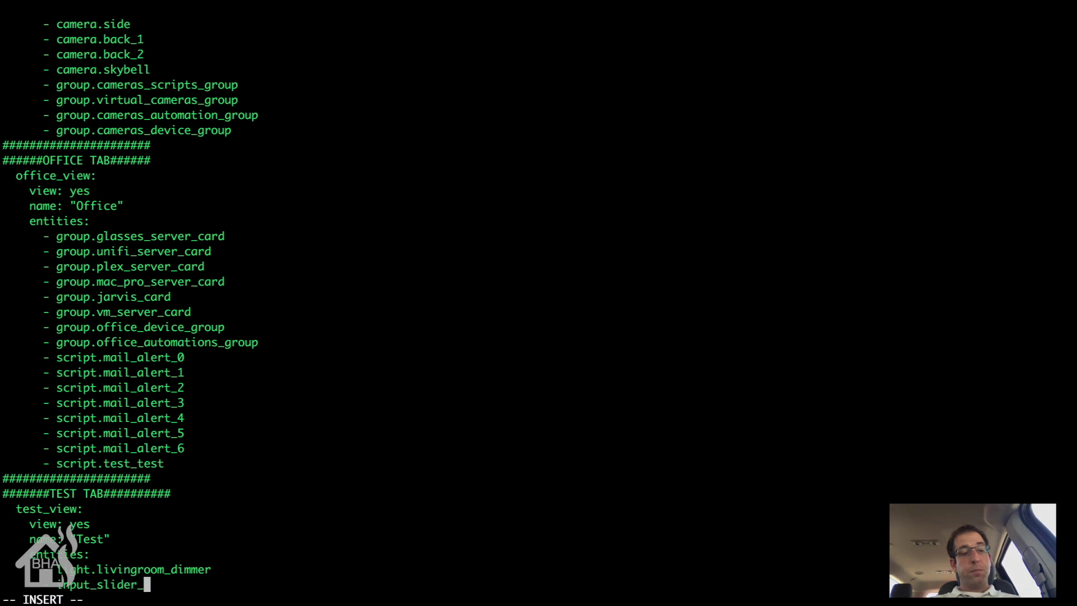
type(".lr_dimmer")
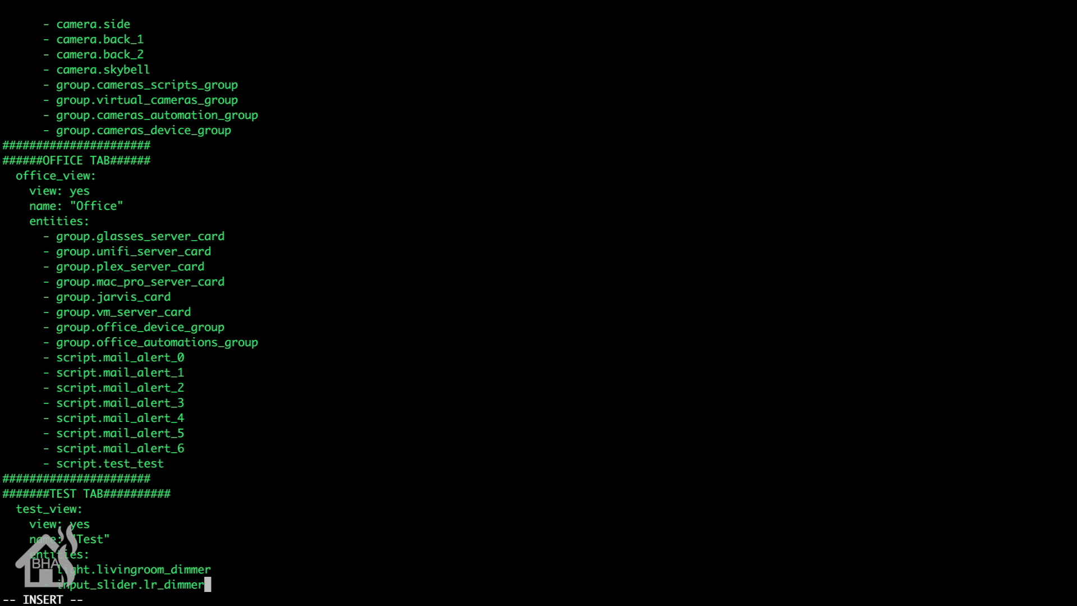
key("Escape")
type(":wq!")
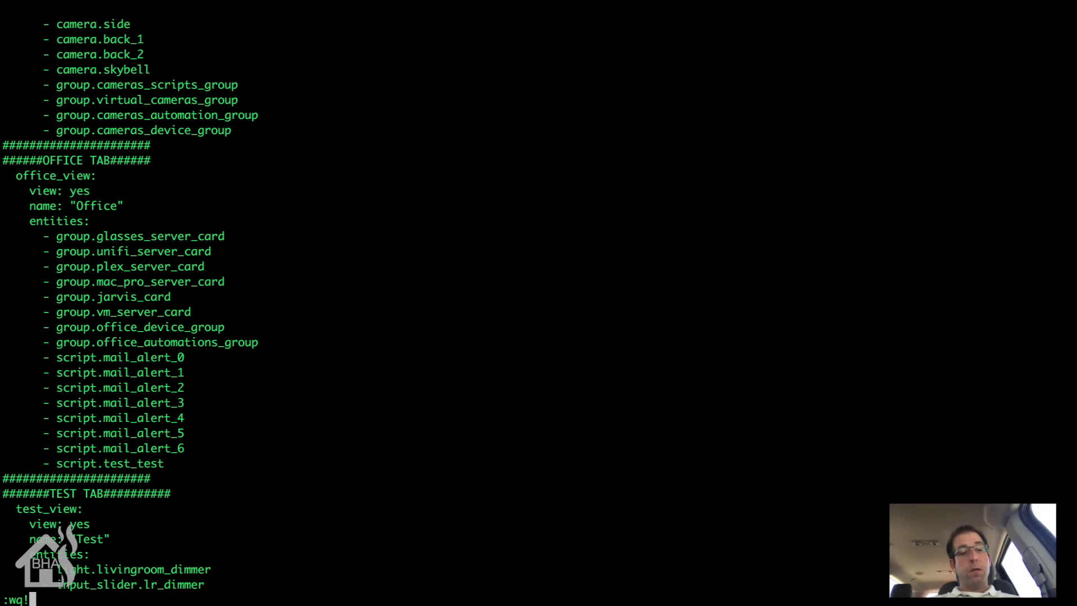
key("Return")
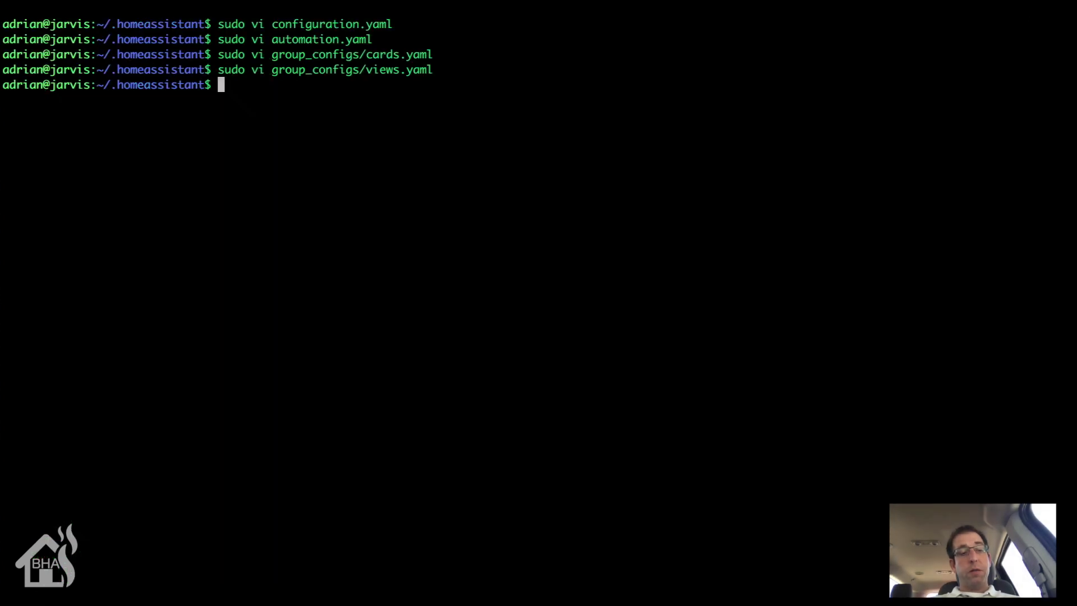
type("sudo ")
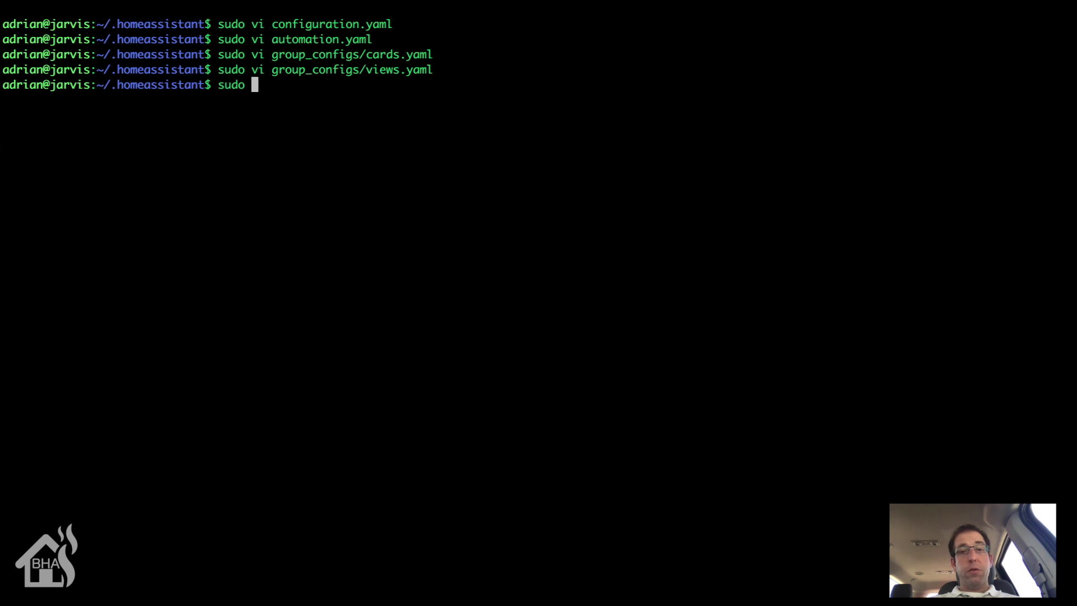
type("systemctl restart home")
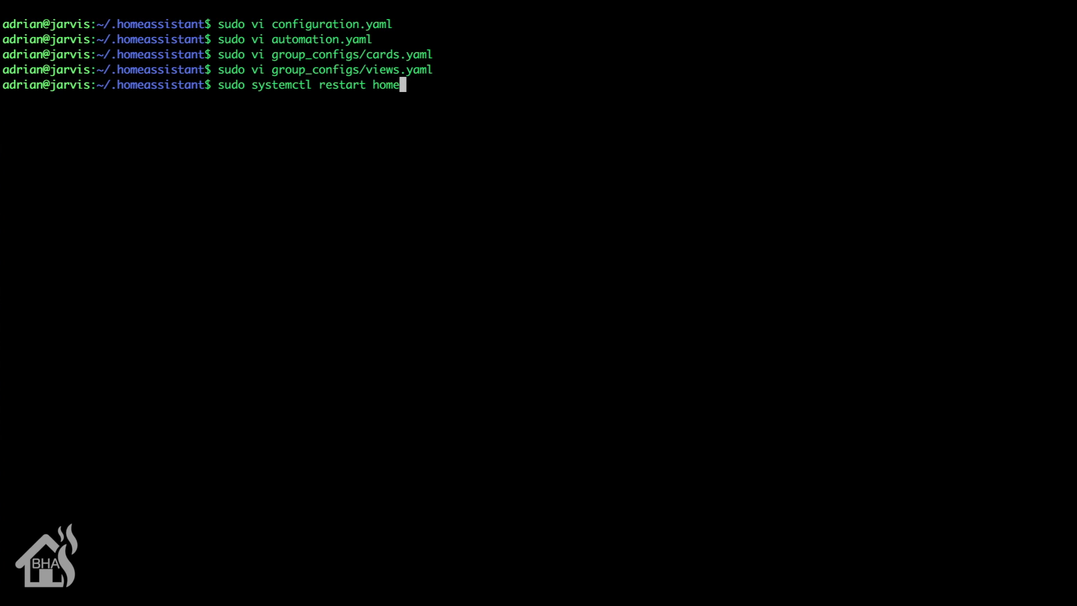
type("-")
key("Tab")
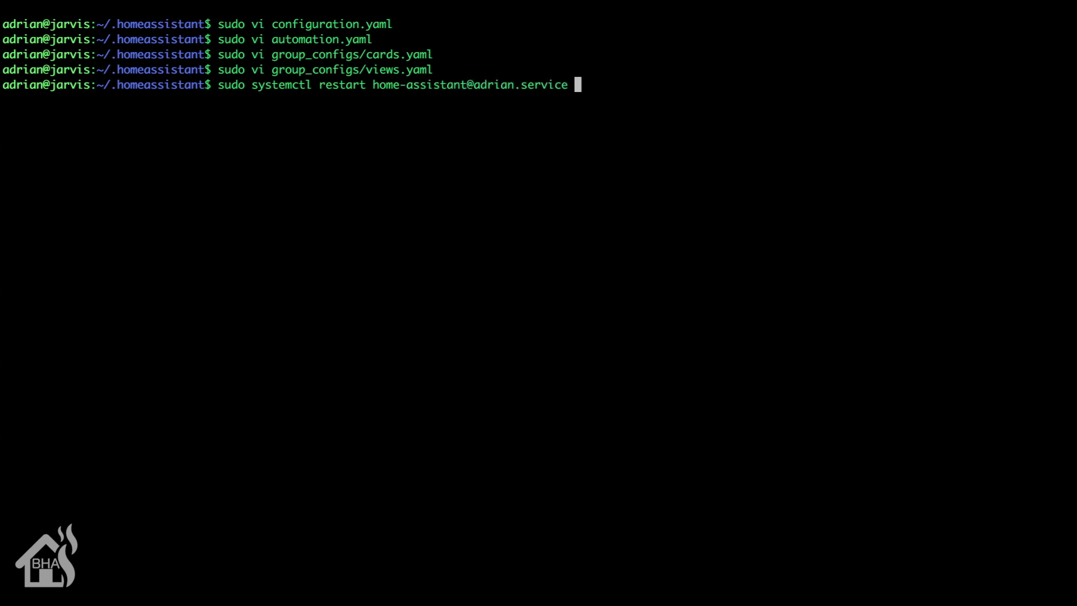
key("Return")
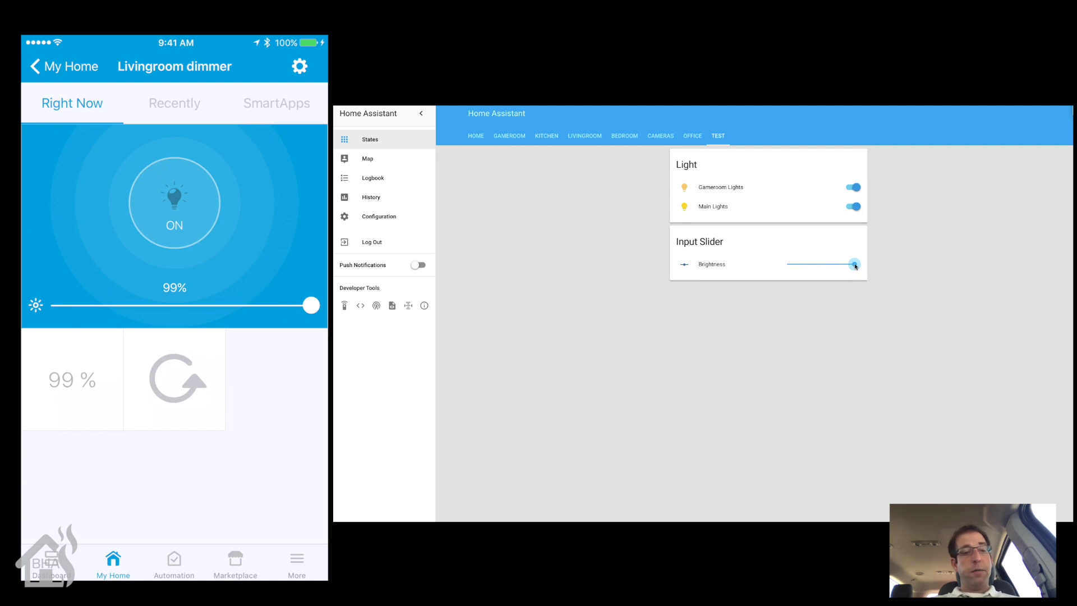
Step: Drag the Brightness slider to about half, then a quarter, then three quarters, ending at 76%
left_click_drag(854, 267, 822, 268)
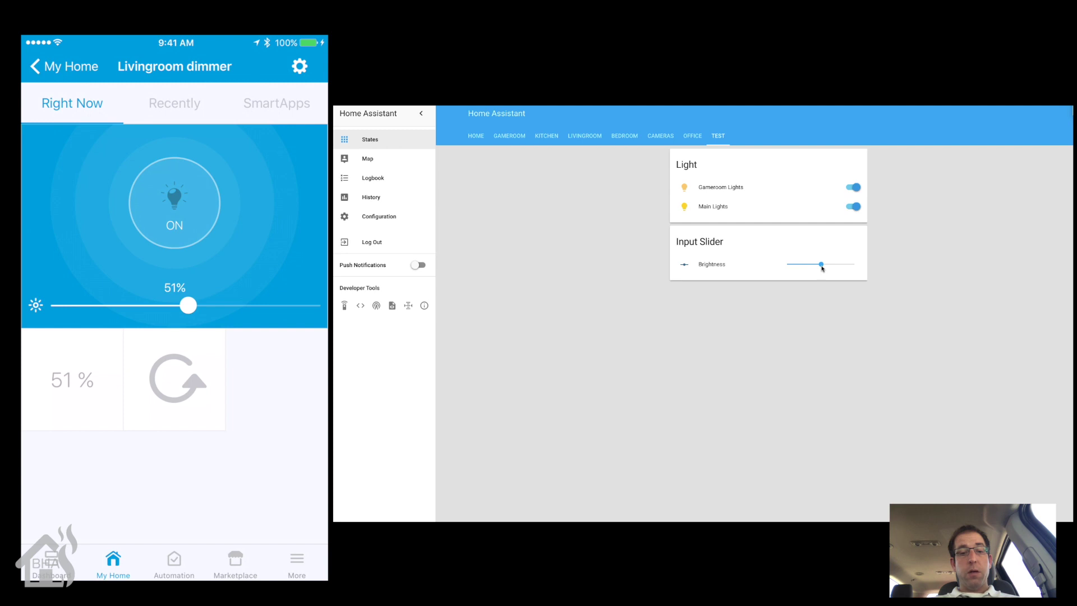
left_click_drag(822, 268, 804, 268)
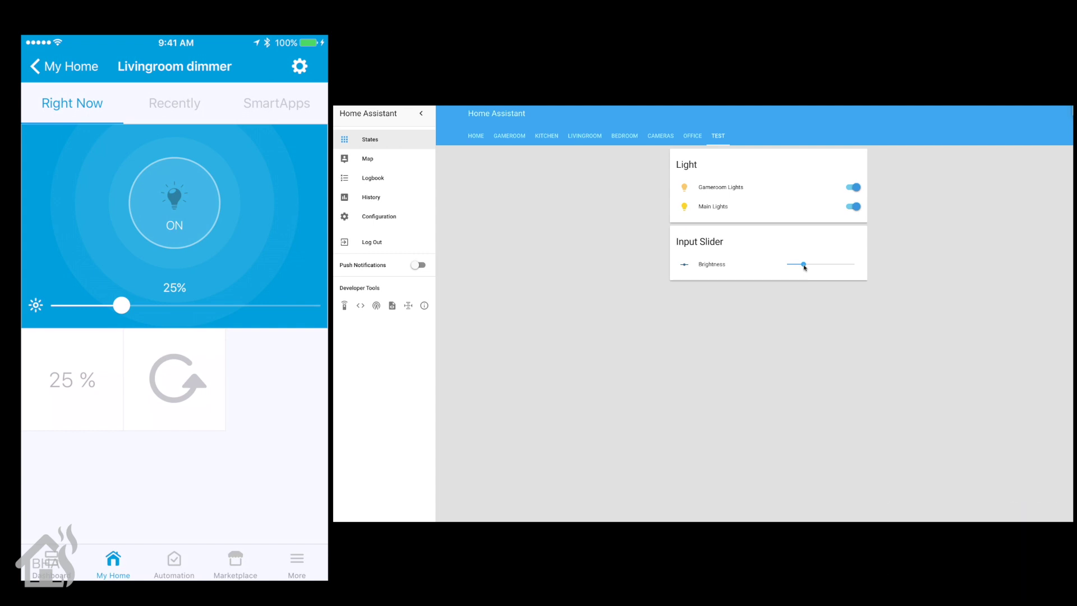
left_click_drag(804, 267, 839, 264)
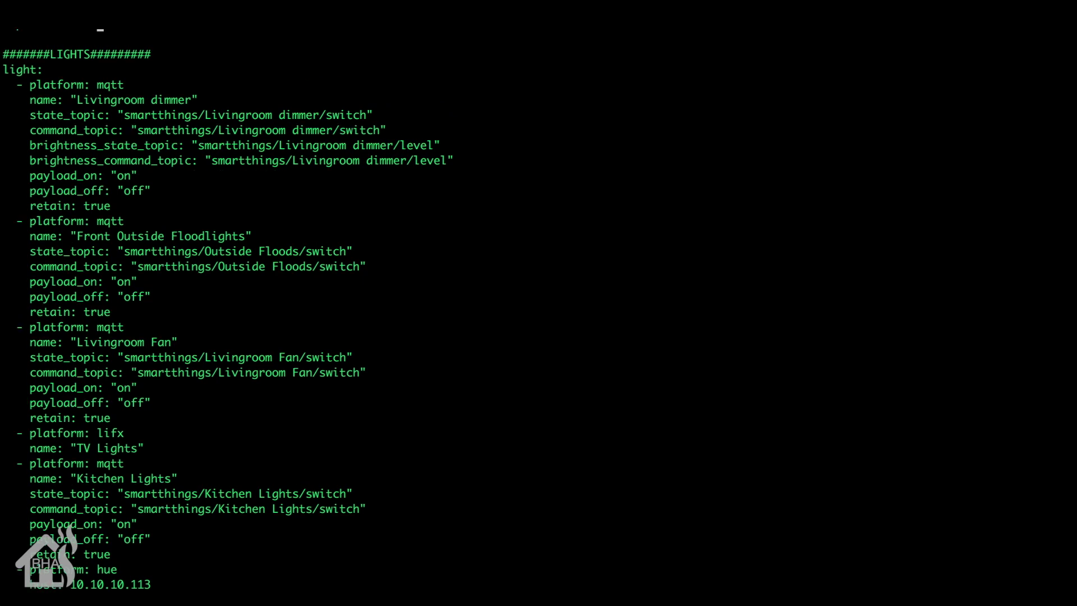
Step: Below lr_dimmer in the input_slider section, add a gr_dimmer entry named GR Brightness
key("Down")
key("Down")
key("Down")
key("Down")
key("Down")
key("Down")
key("Down")
key("Down")
key("Down")
key("Down")
key("Down")
key("Down")
key("Down")
key("Down")
key("Down")
key("Down")
key("Down")
key("Down")
key("Down")
key("Down")
key("Down")
key("Down")
key("Down")
key("Down")
key("Down")
key("Down")
key("Down")
key("Down")
key("Down")
key("Down")
key("Down")
key("Down")
key("Down")
key("Down")
key("Down")
key("Down")
key("Down")
key("Down")
key("Down")
key("Down")
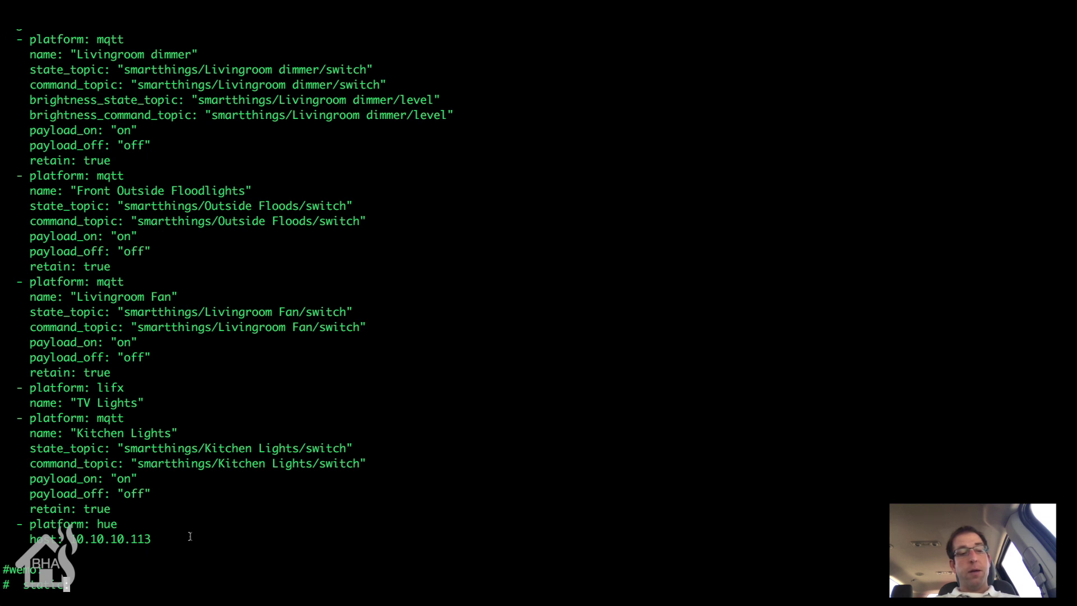
left_click_drag(191, 537, 4, 524)
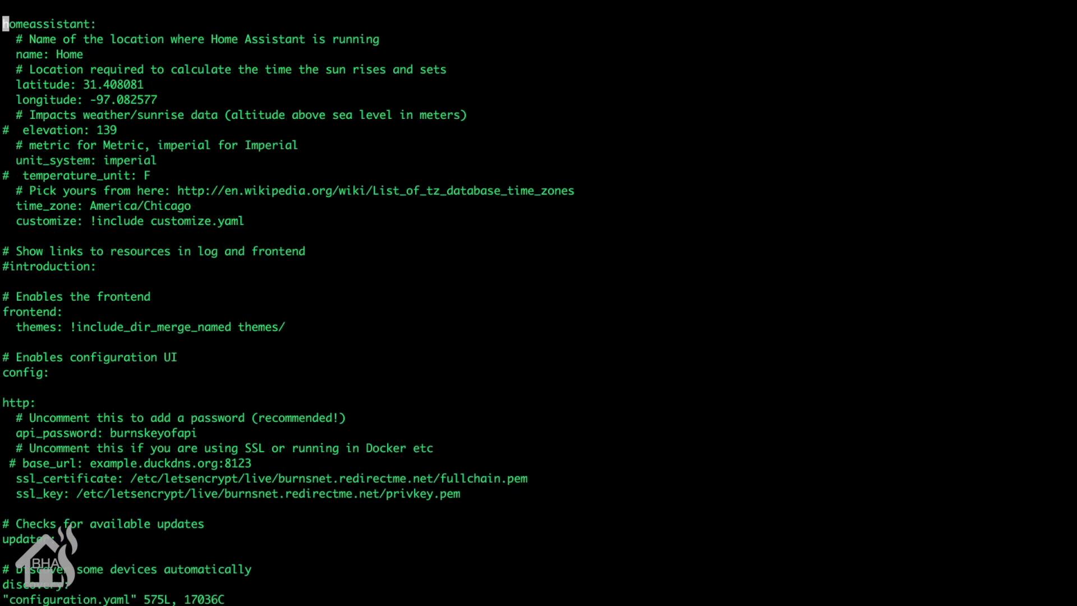
key("slash")
type("slider")
key("Return")
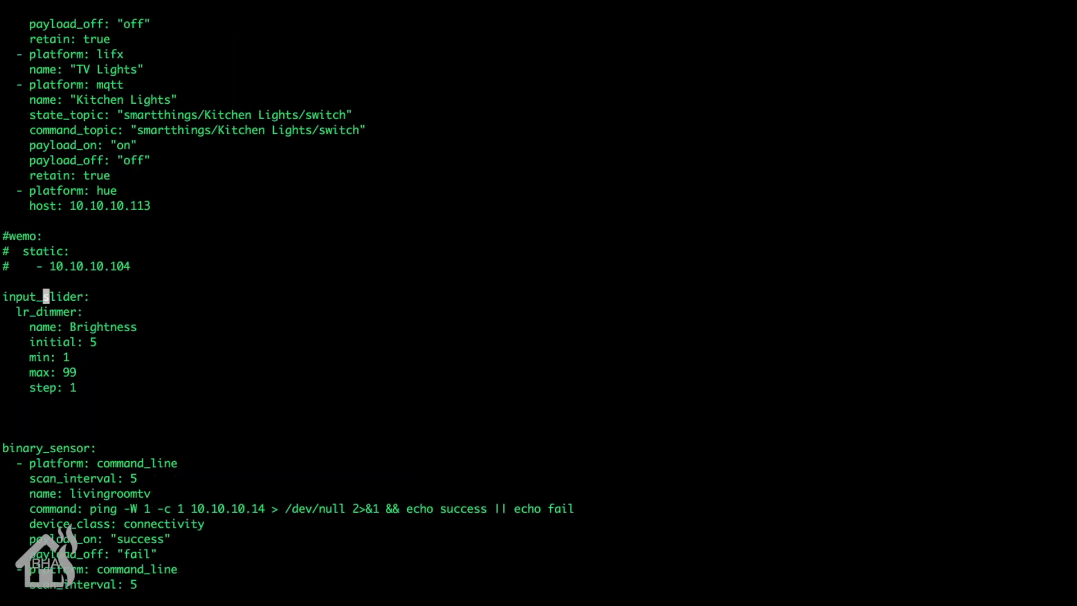
key("Down")
key("Down")
key("Down")
key("Down")
key("Down")
key("Down")
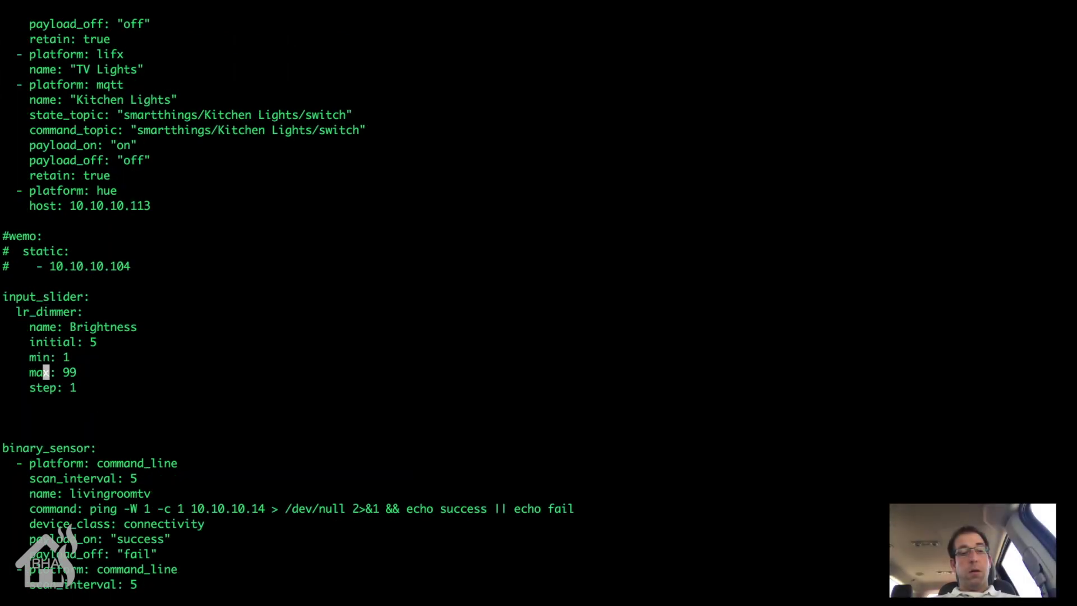
key("Down")
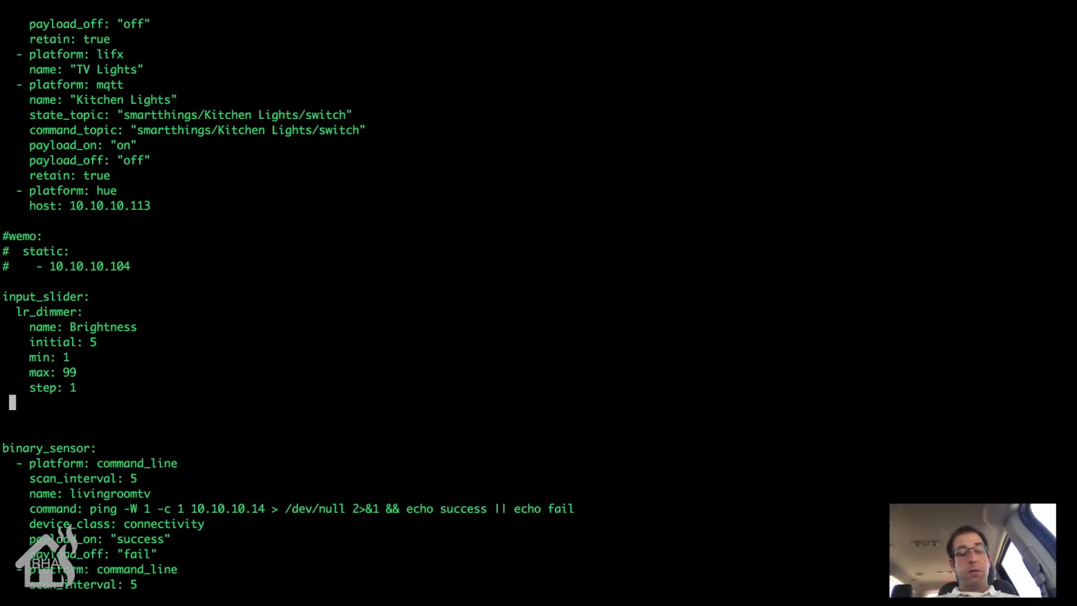
key("Left")
type("i")
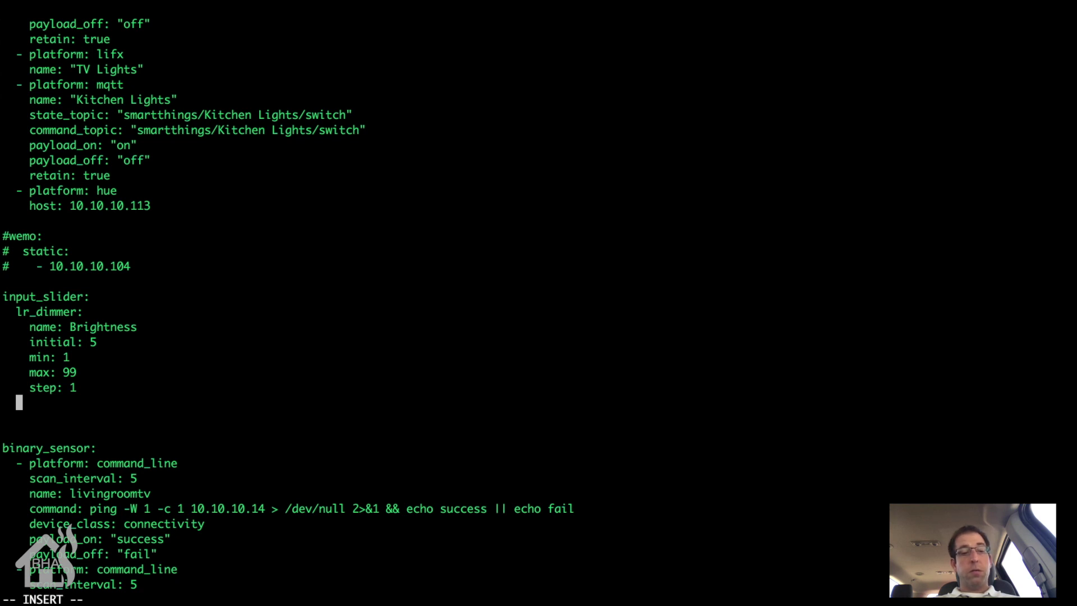
type("  gr_")
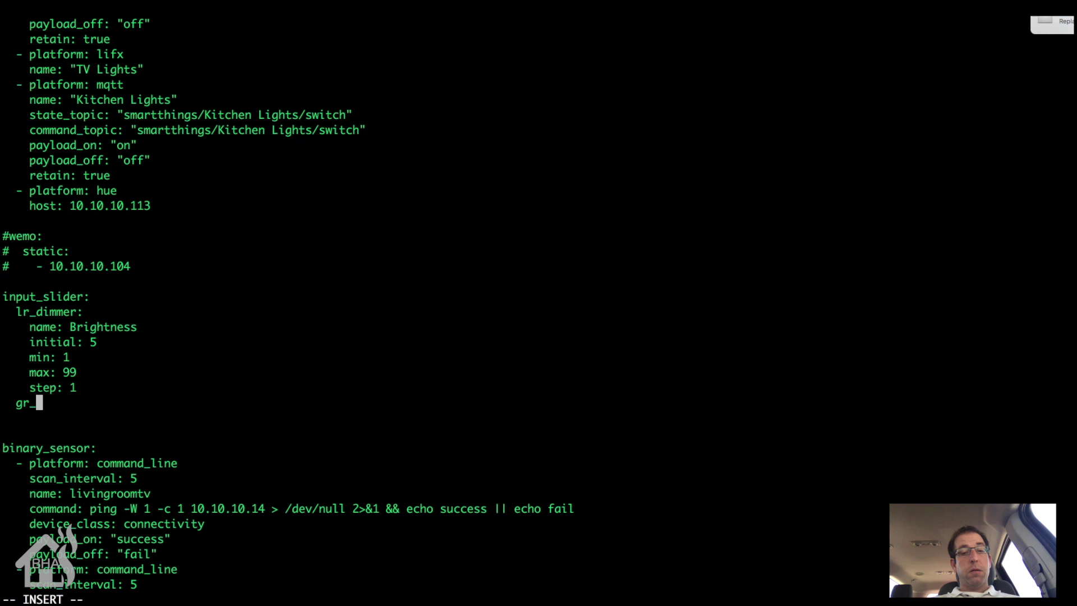
type("dimmer:")
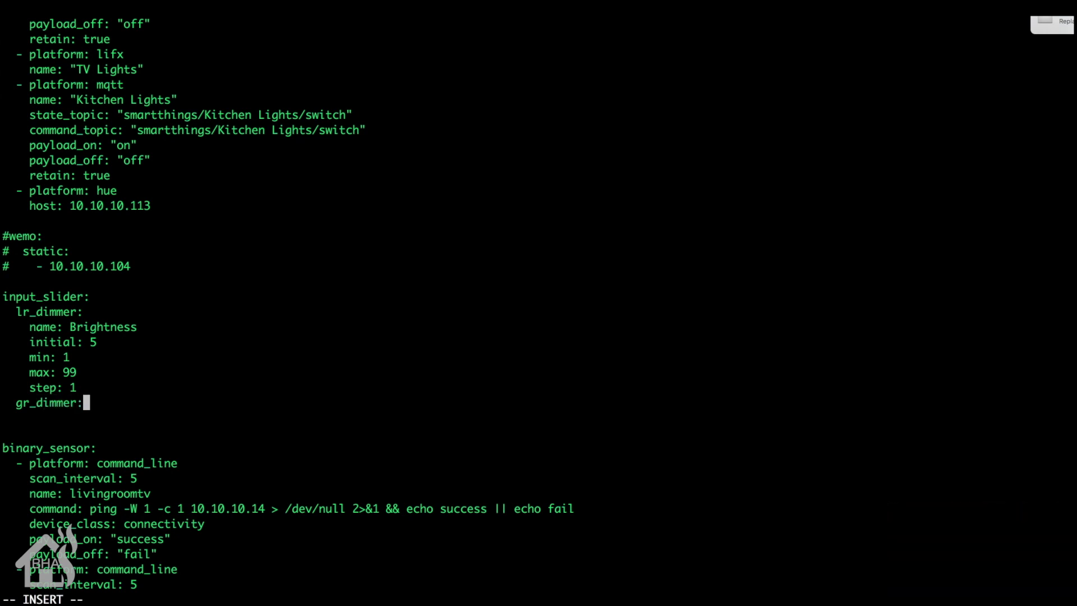
key("Return")
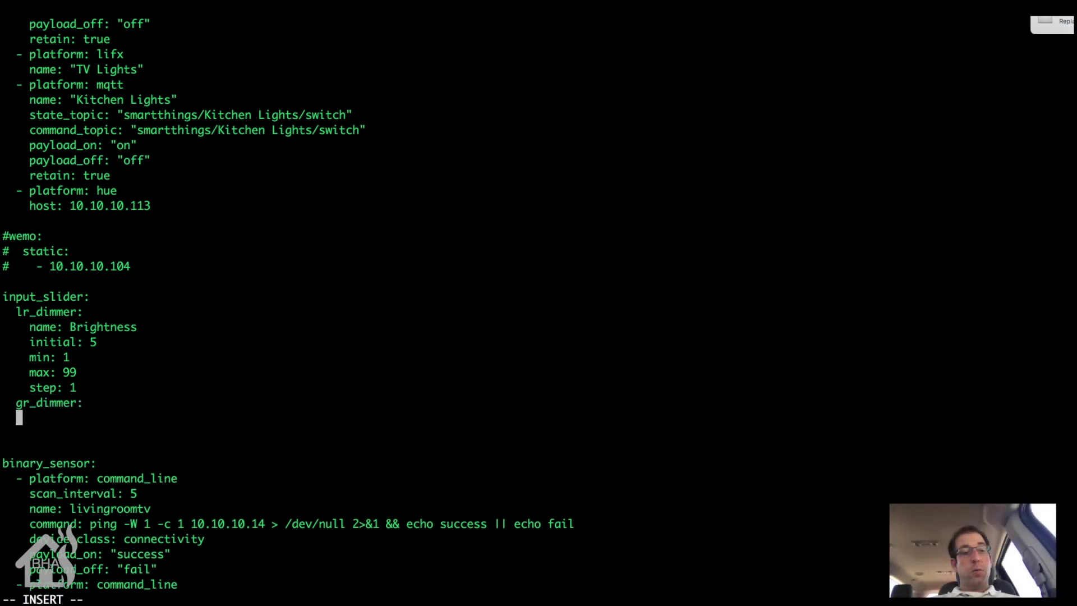
type("name: ")
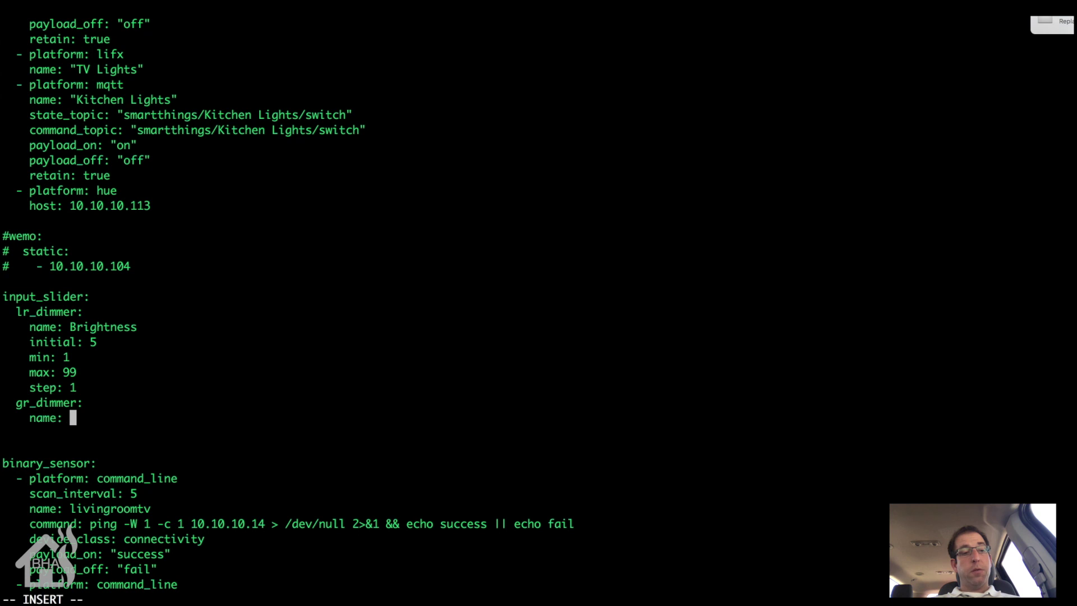
type("GR Br")
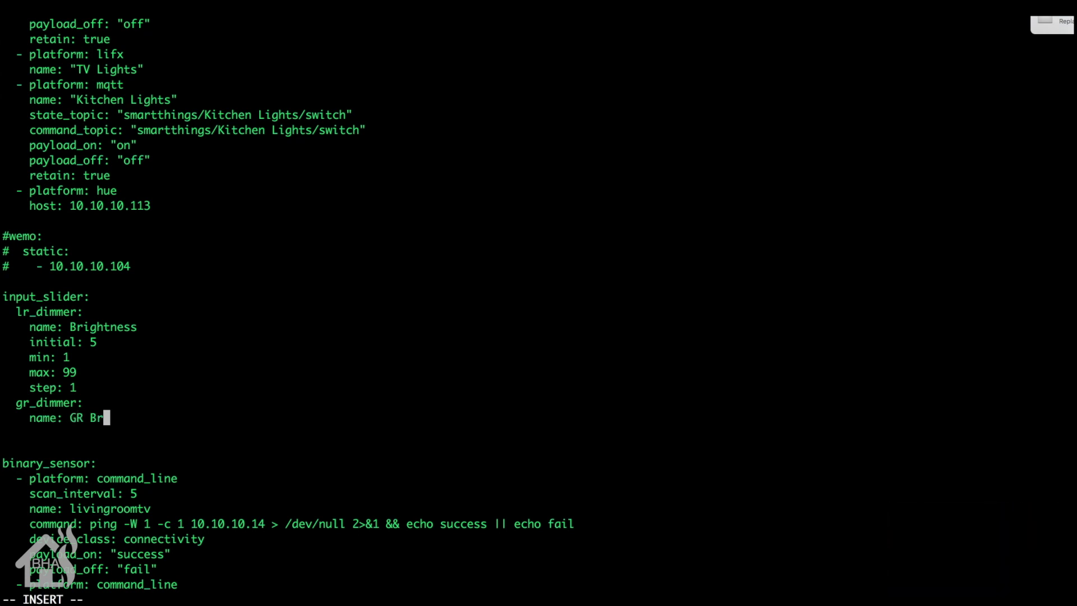
type("ightness")
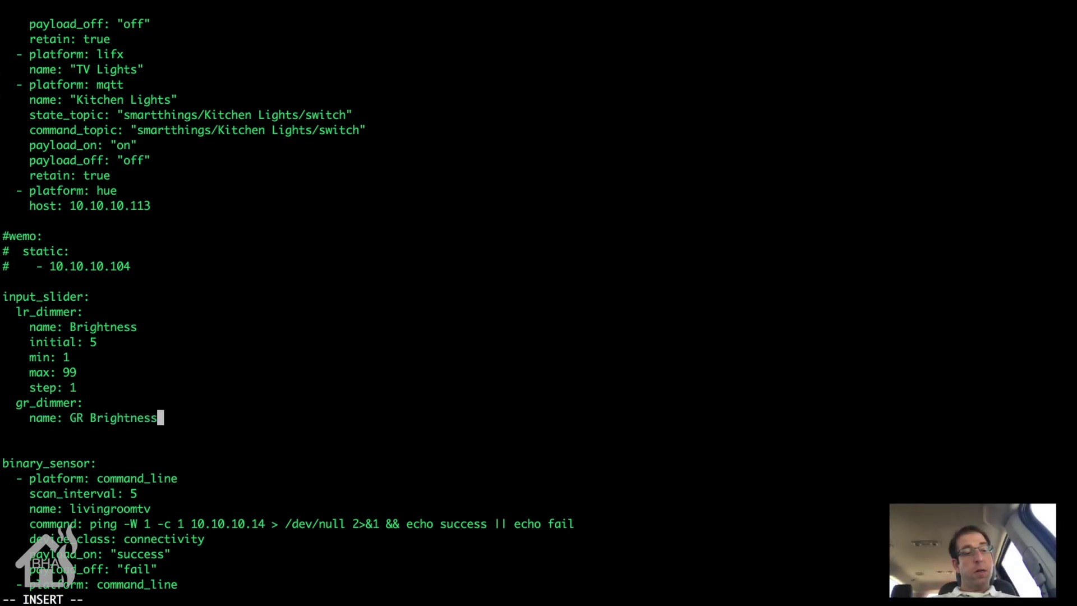
Step: Rename the existing lr_dimmer slider to LR Brightness
key("Up")
key("Up")
key("Up")
key("Up")
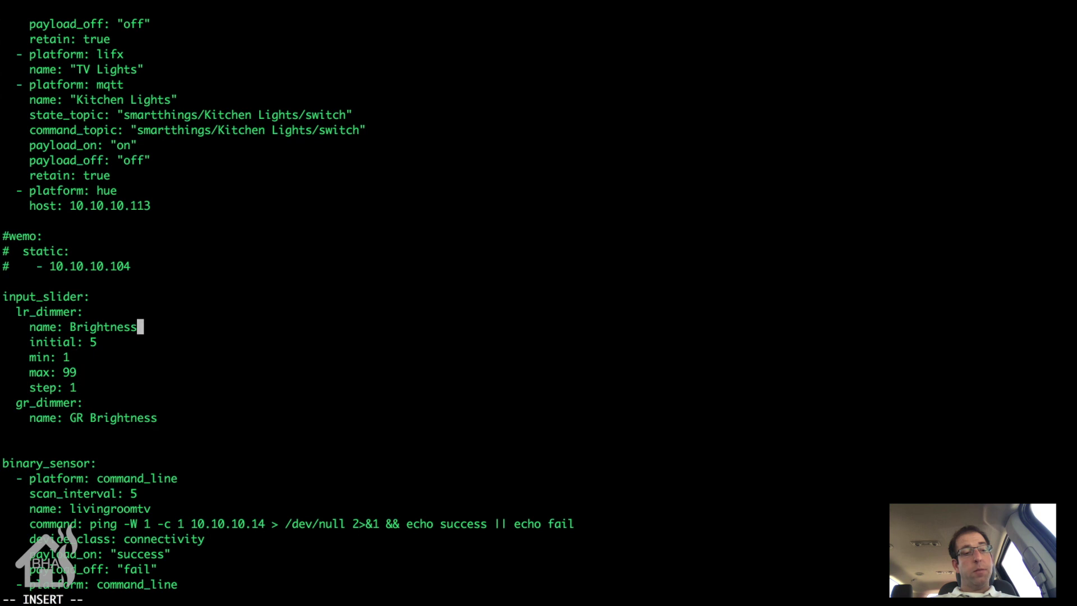
key("Left")
key("Left")
key("Left")
key("Left")
key("Left")
key("Left")
key("Left")
key("Left")
key("Left")
key("Left")
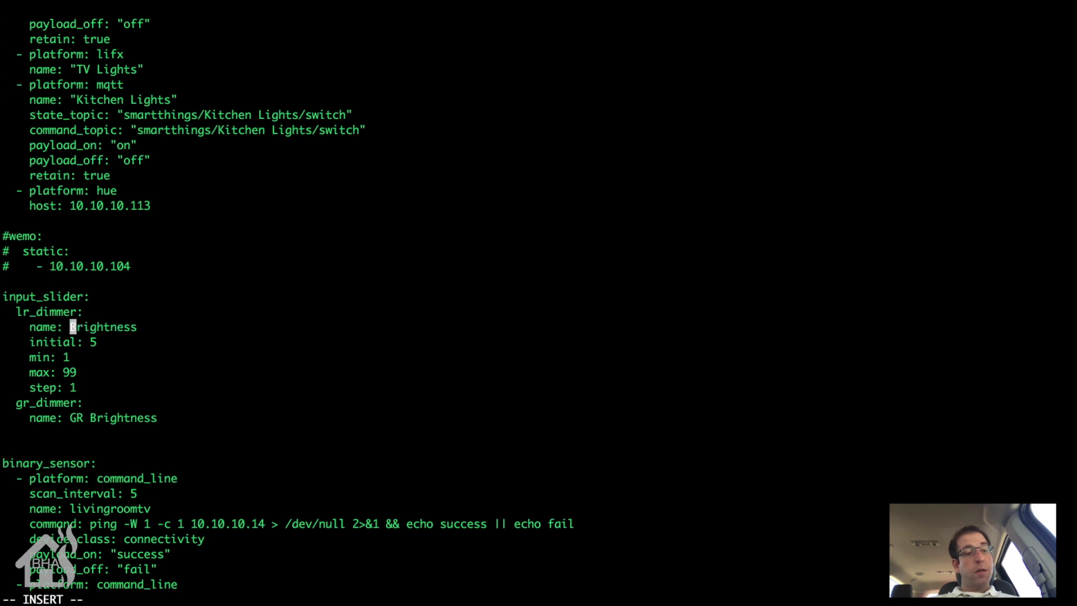
type("LR")
Step: Give gr_dimmer initial 5, min 1, max 254, step 1, and save configuration.yaml with :wq!
key("Down")
key("Down")
key("Down")
key("Down")
key("Down")
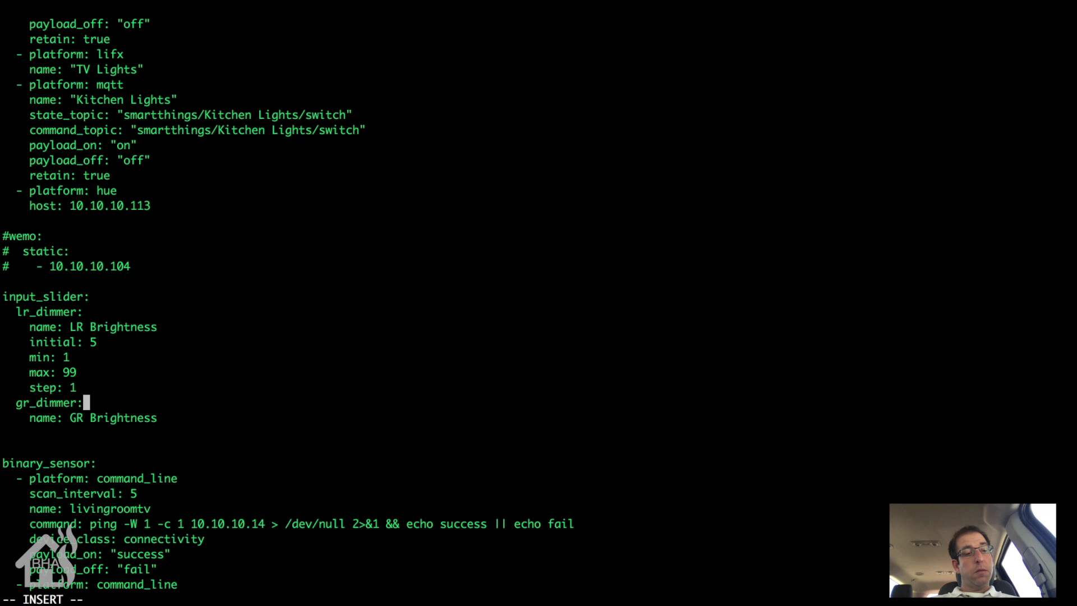
key("Down")
key("Down")
type("initial: 5")
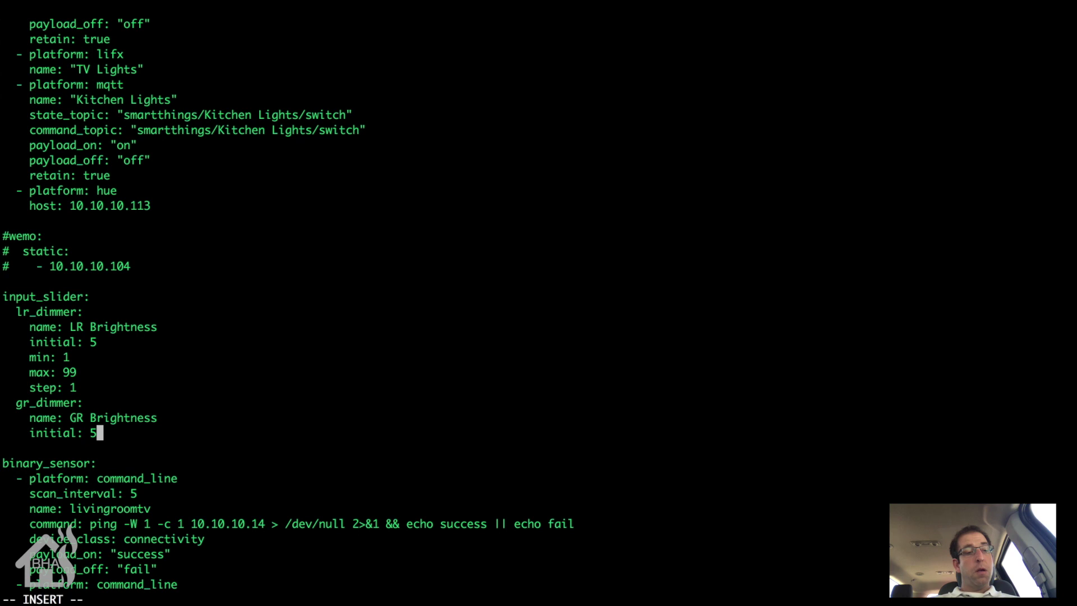
key("Return")
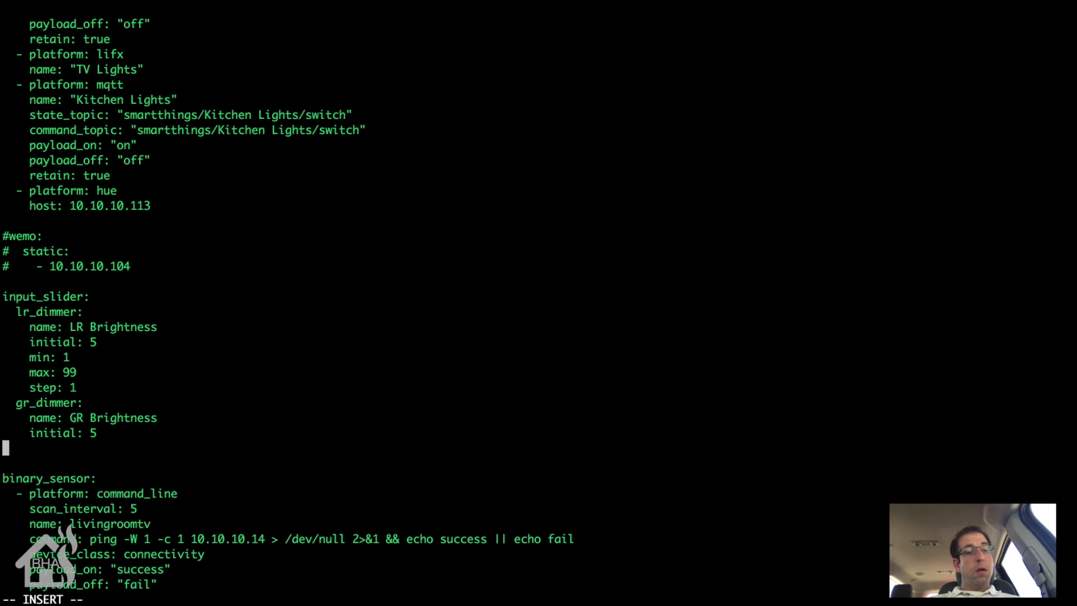
type("min")
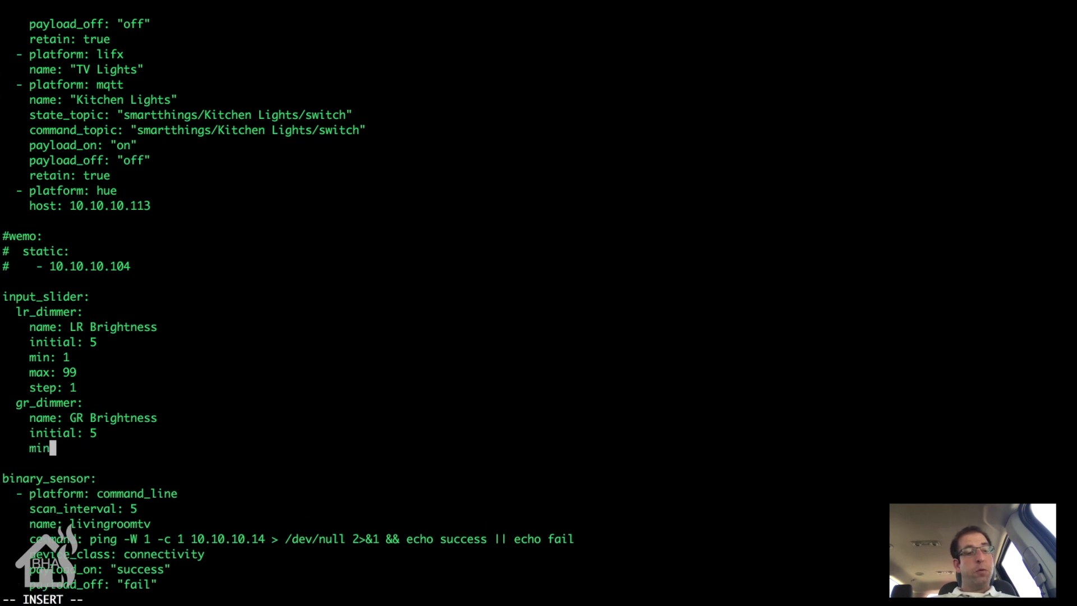
type(": 1")
key("Return")
type("m")
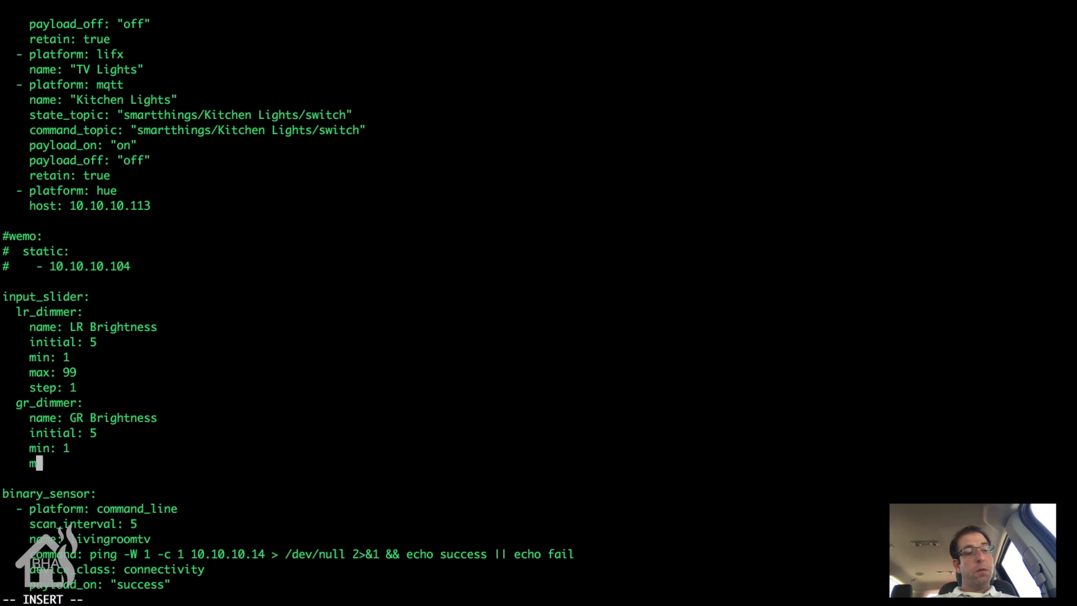
type("ax: 25")
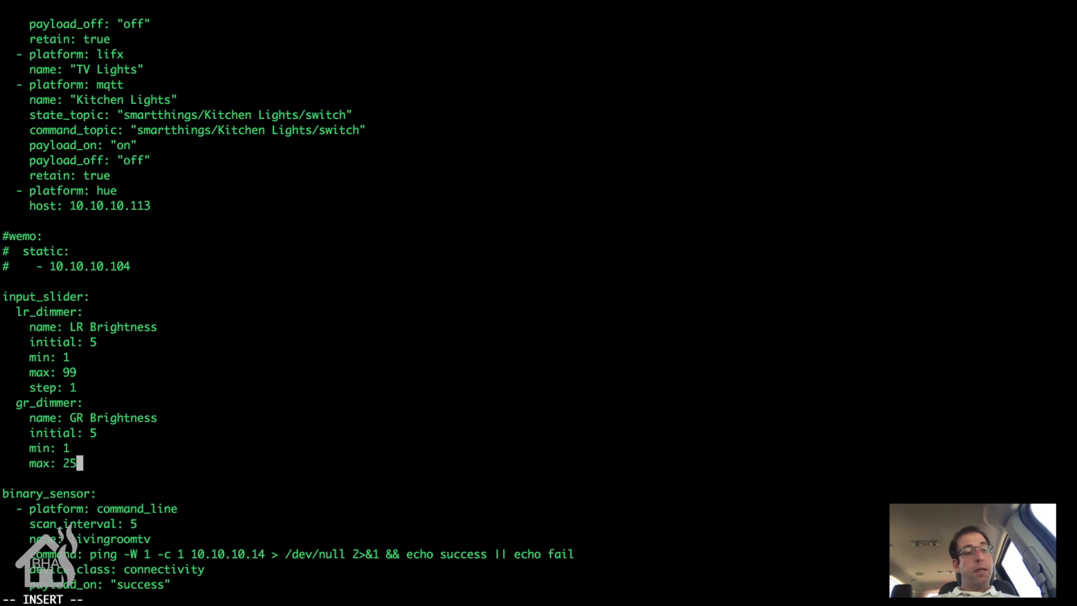
type("4")
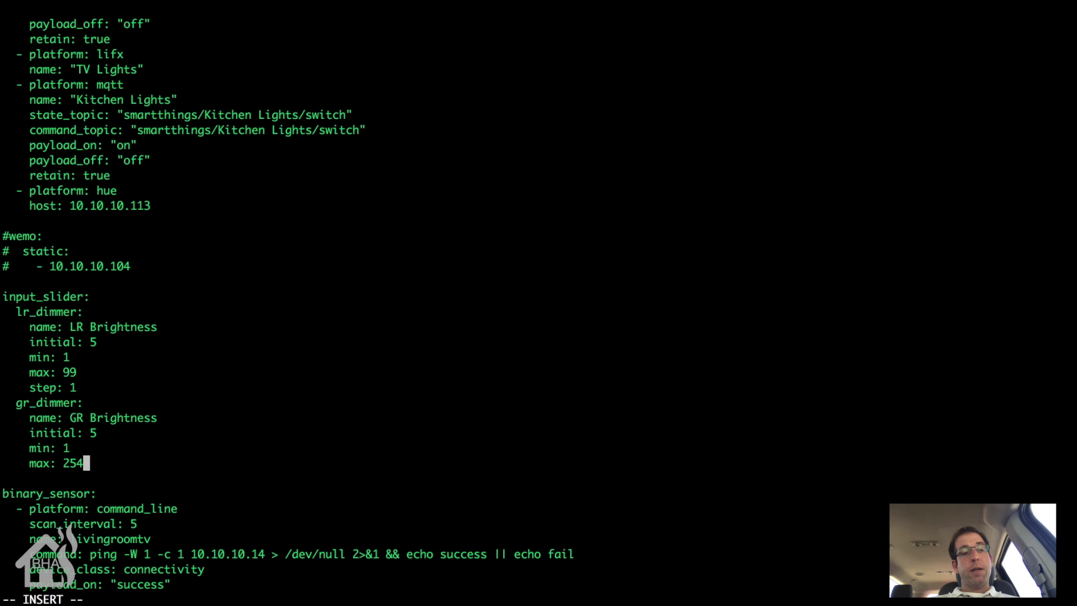
key("Return")
type("step")
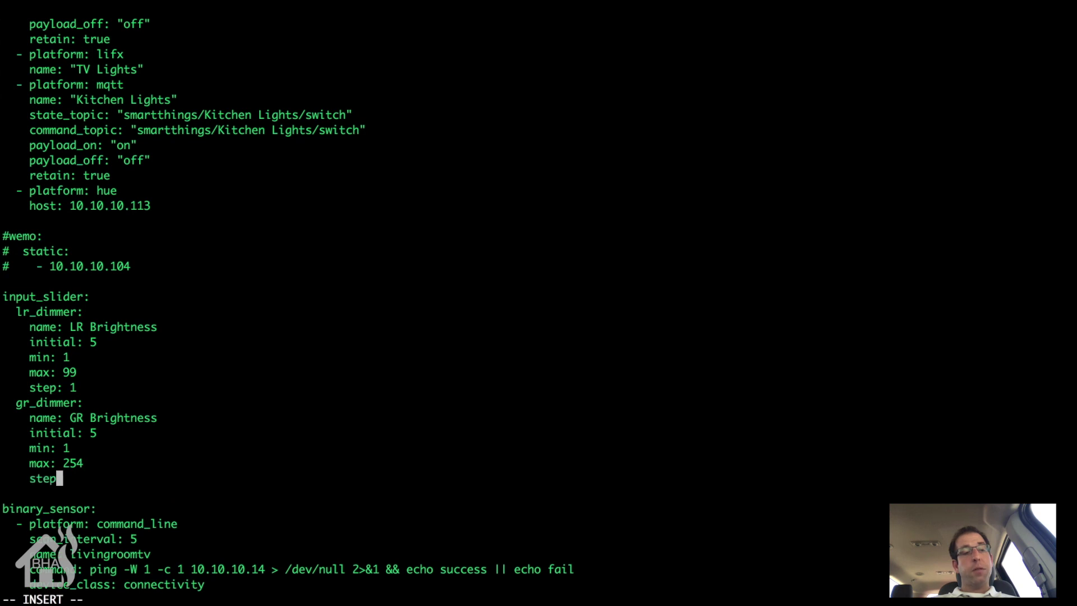
type(": 1")
key("Escape")
key("shift+semicolon")
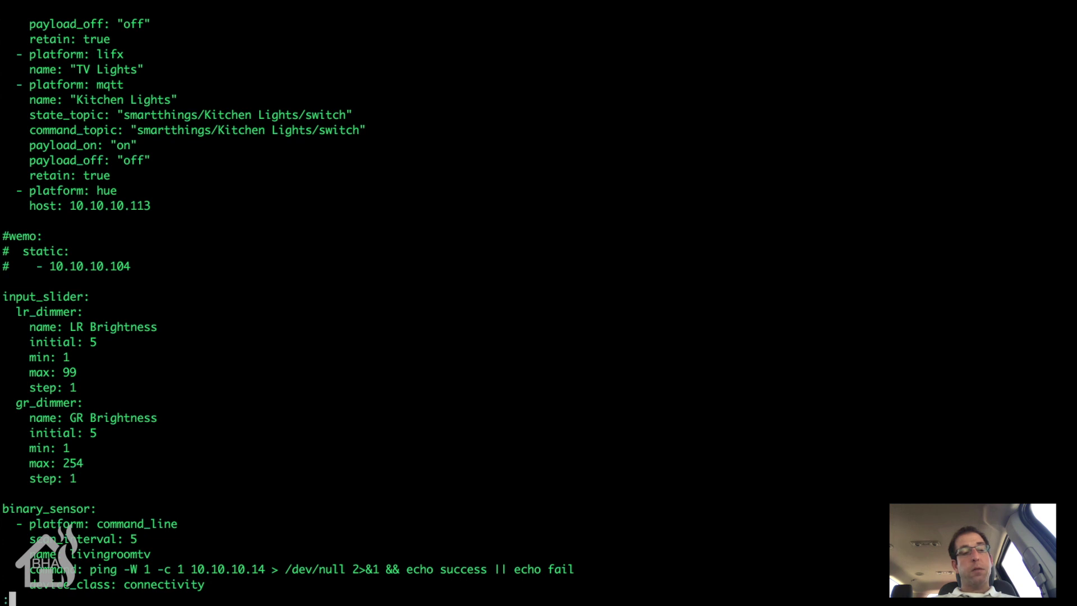
type("wq!")
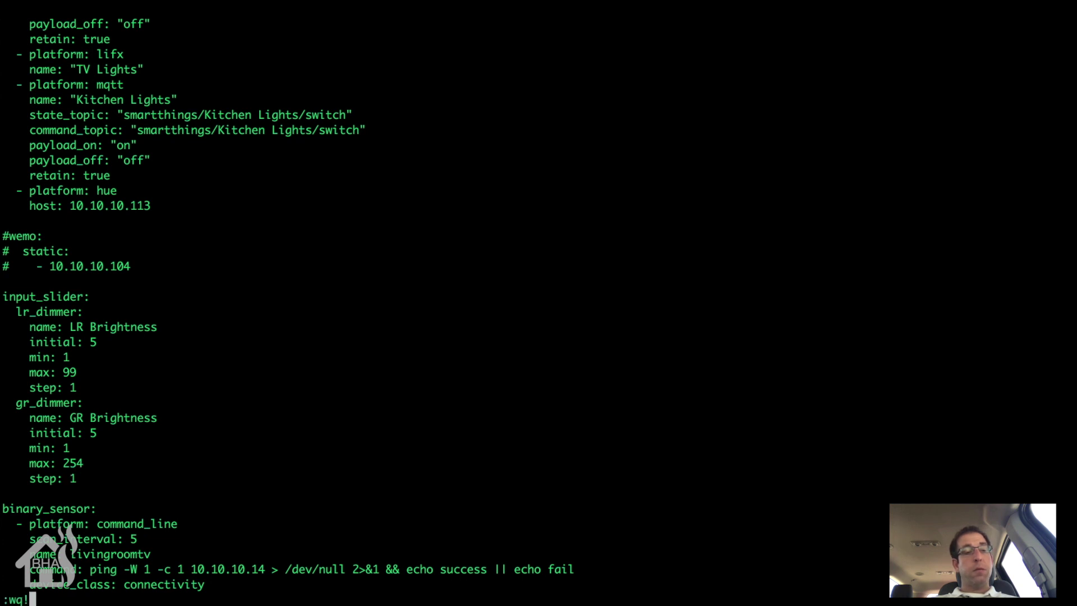
key("Return")
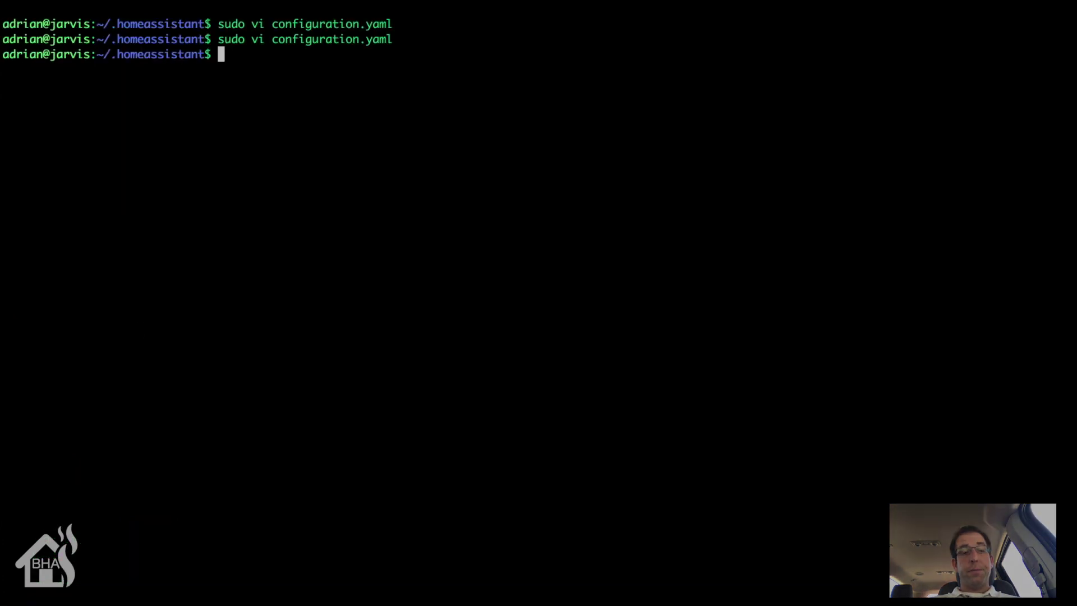
Step: Open automation.yaml in vi with sudo, completing the file name with Tab
type("su")
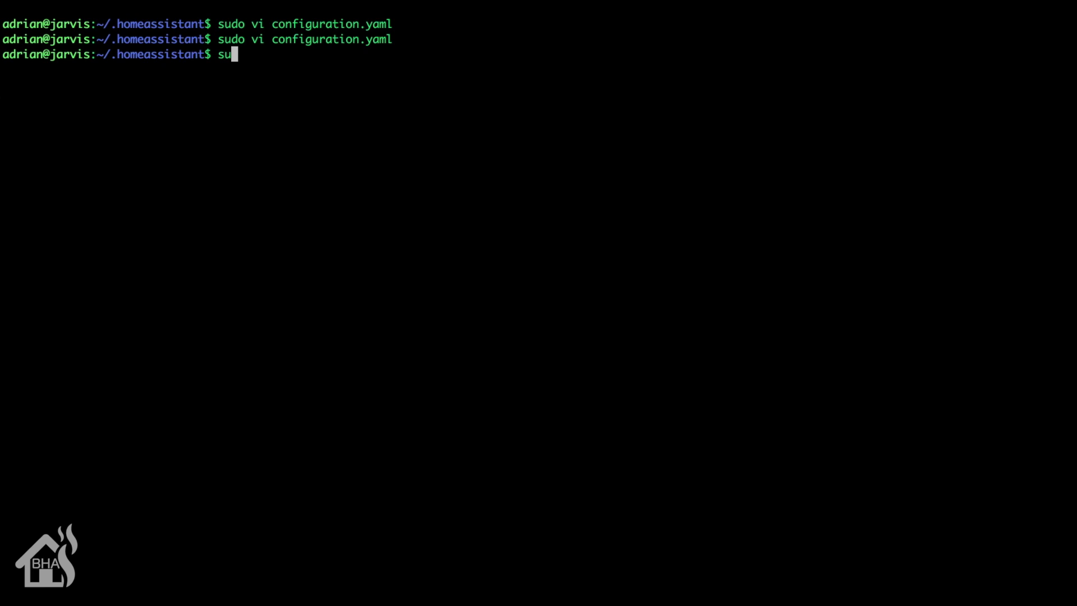
type("do vi autom")
key("Tab")
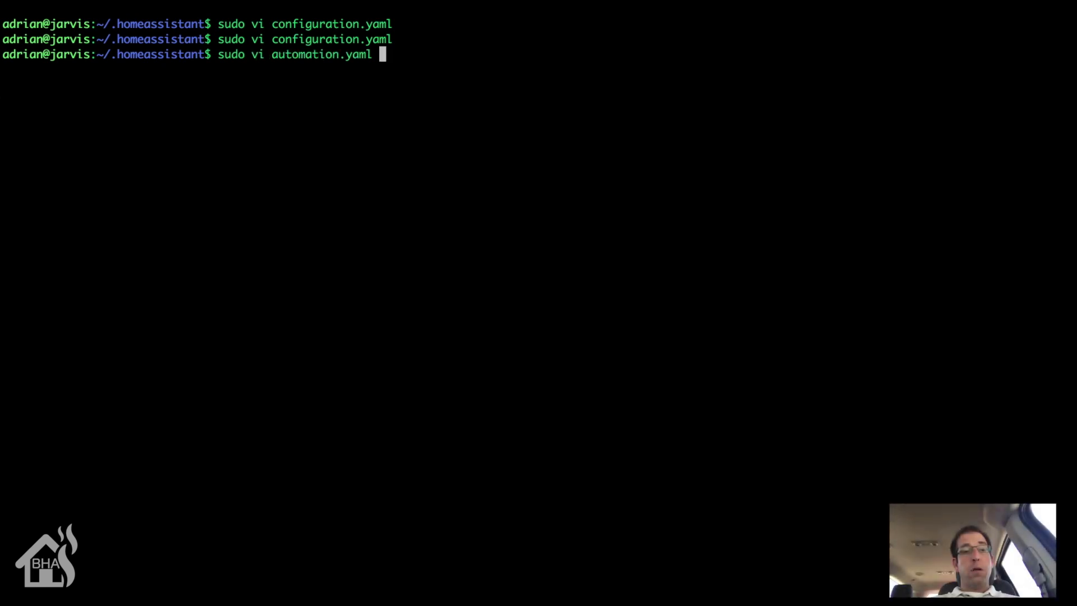
key("Return")
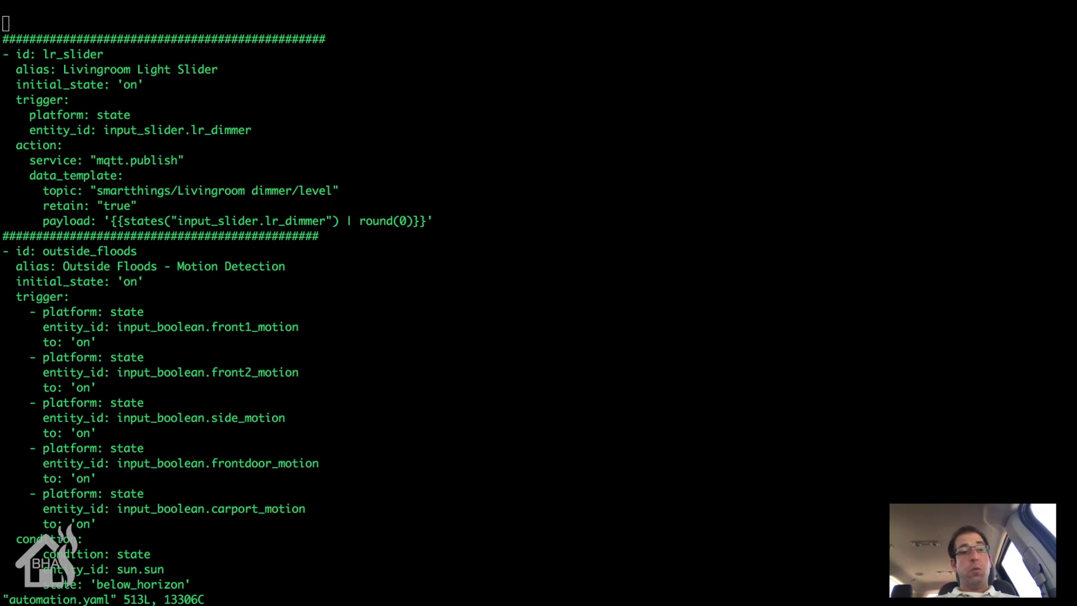
Step: Insert blank lines after the lr_slider automation, above the outside_floods entry
left_click(361, 207)
key("j")
key("j")
key("j")
key("j")
key("j")
key("j")
key("j")
key("j")
key("j")
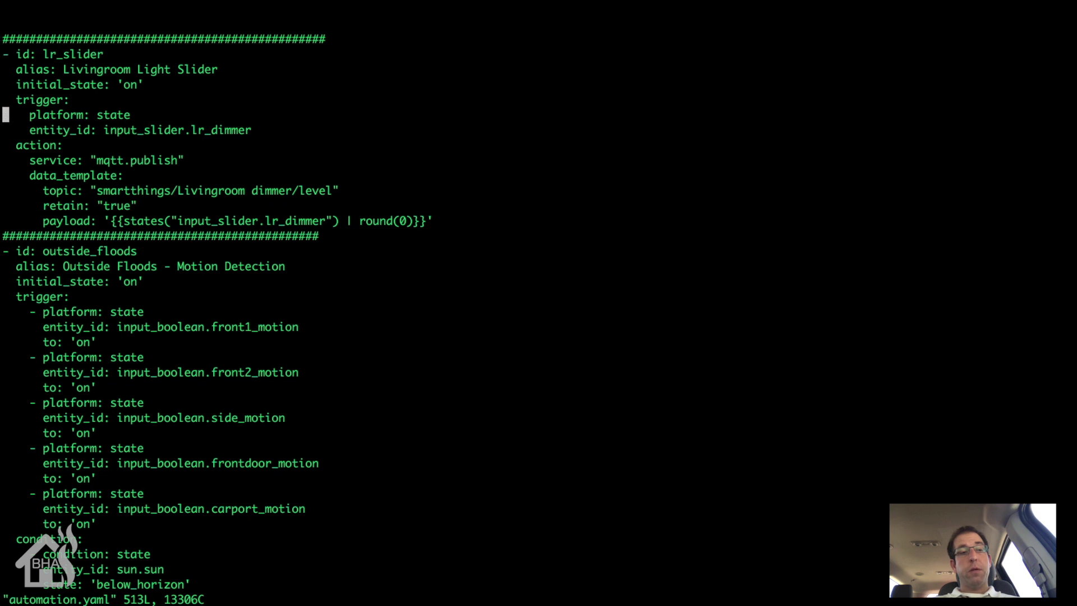
key("j")
key("j")
key("j")
key("j")
key("j")
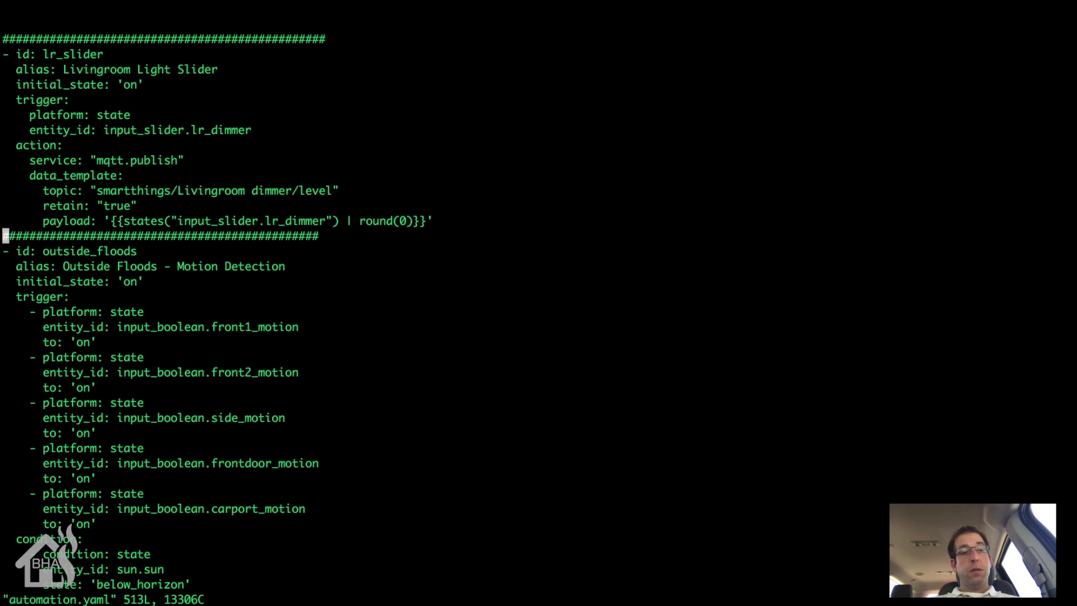
key("i")
key("Down")
key("Return")
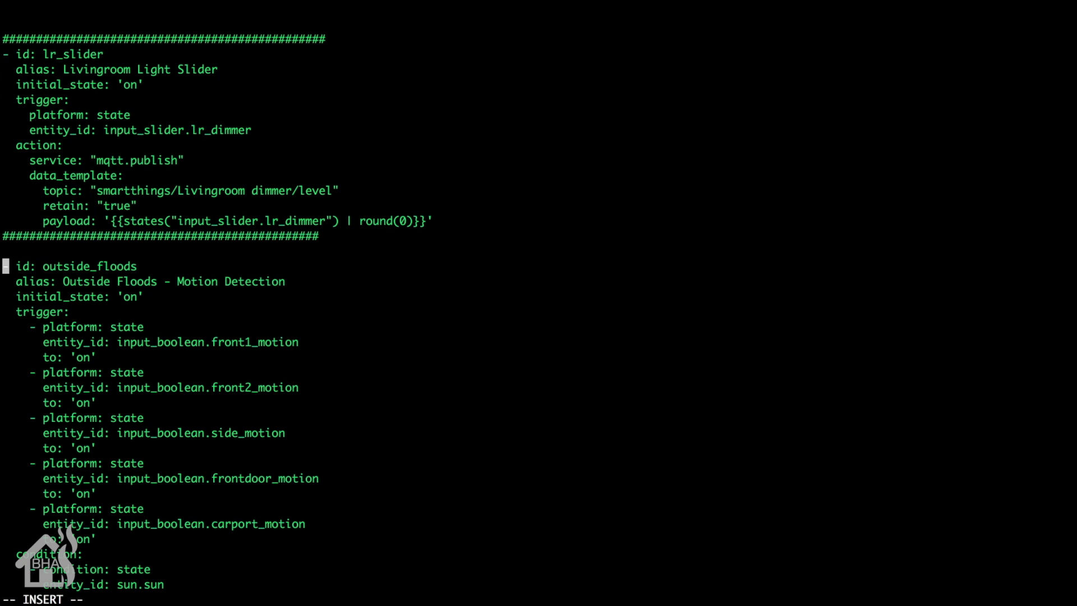
key("Up")
key("Return")
key("Return")
key("Return")
key("Return")
key("Up")
key("Up")
key("Up")
key("Up")
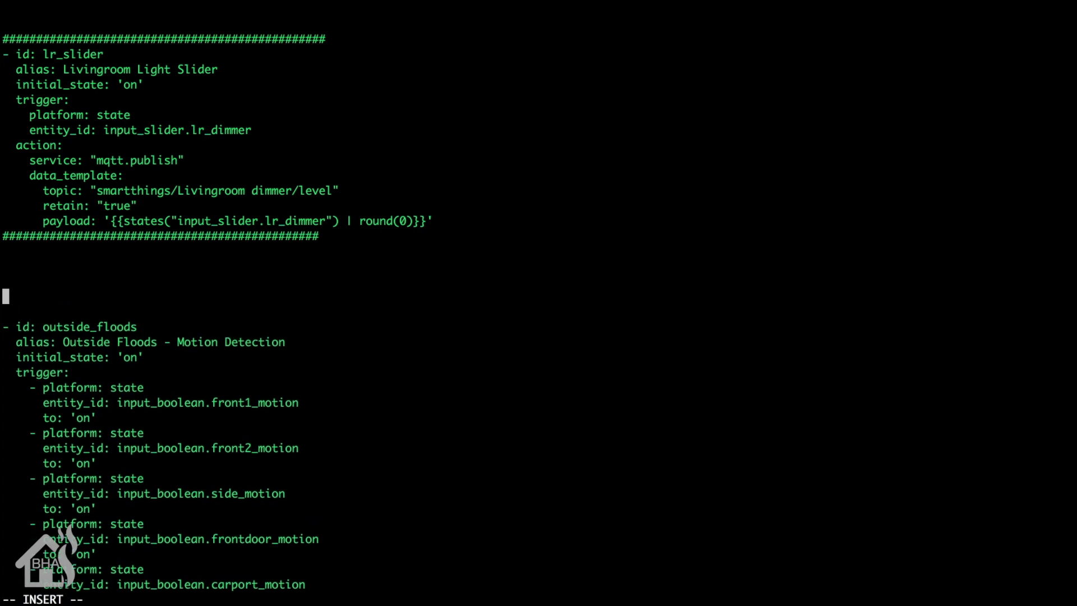
Step: Enter the gr_slider id, alias Gameroom Light Slider and initial_state 'on'
type("- id: gr_slider")
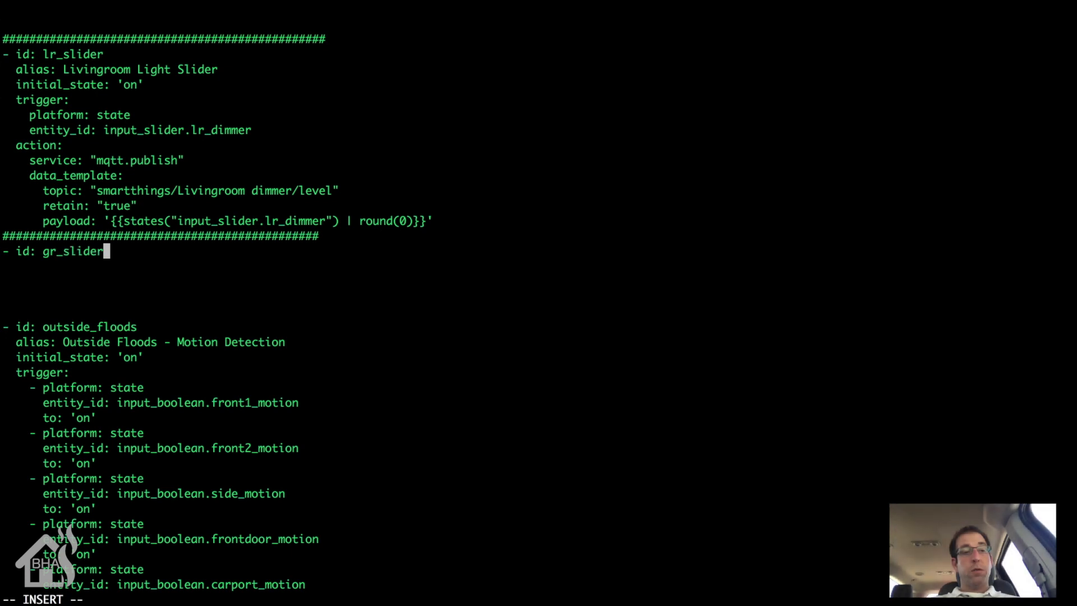
key("Return")
type("alia")
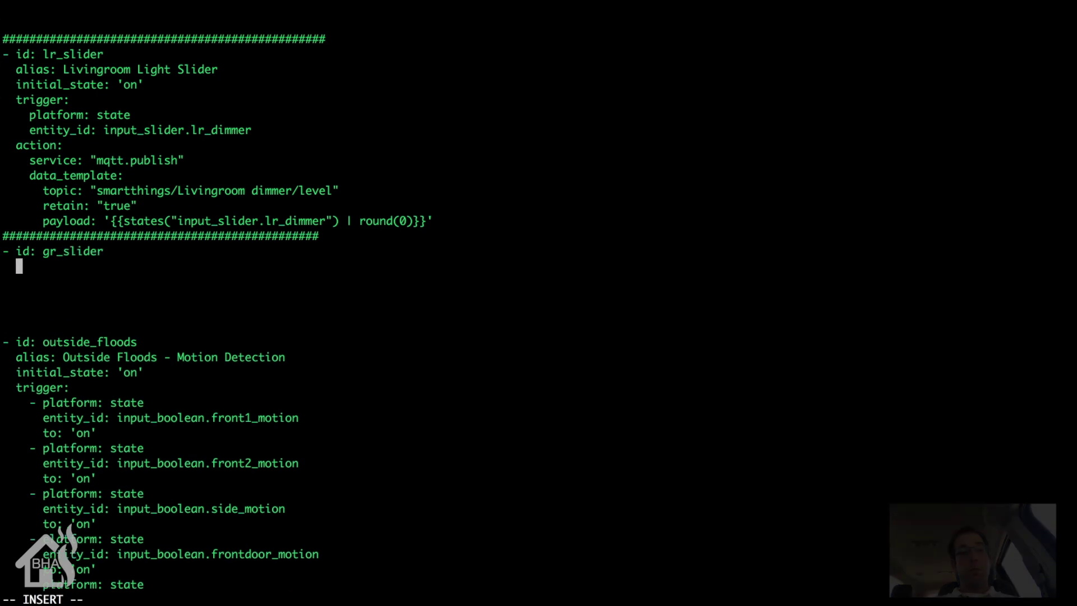
type("s")
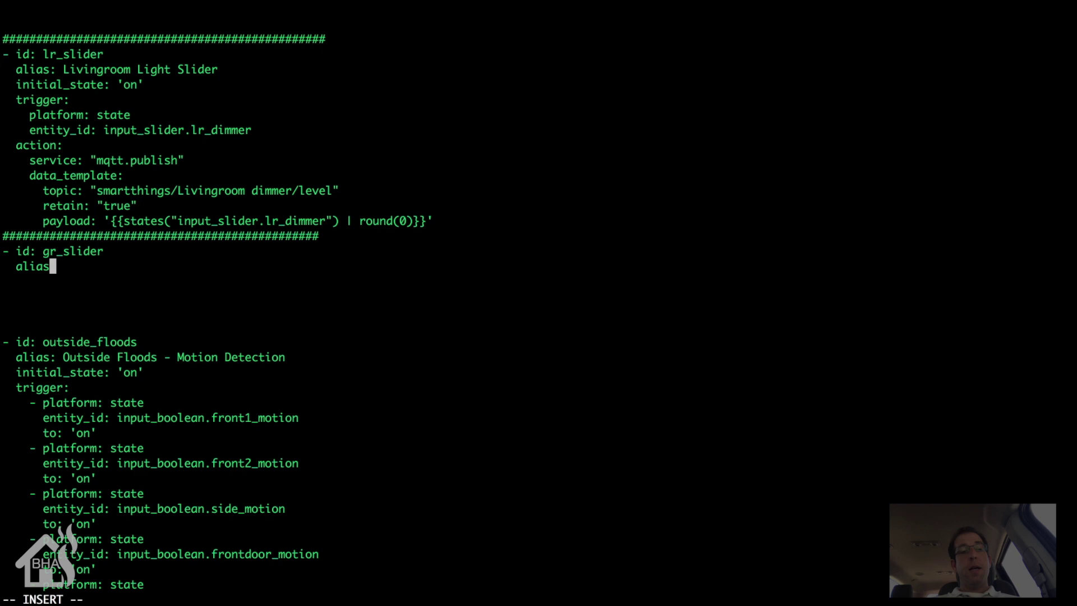
type(": Gam")
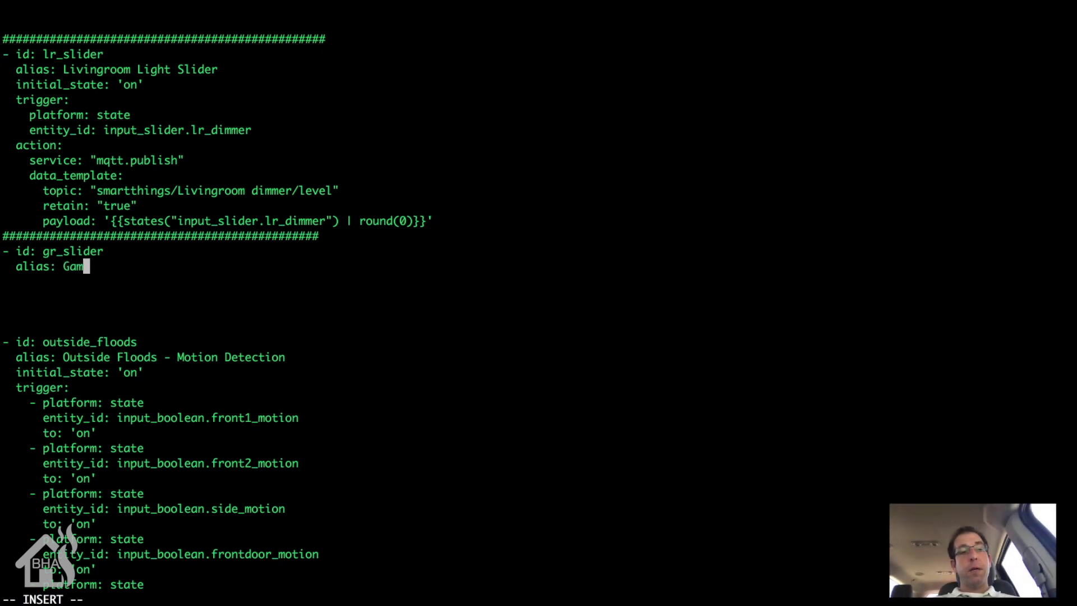
type("eroom ")
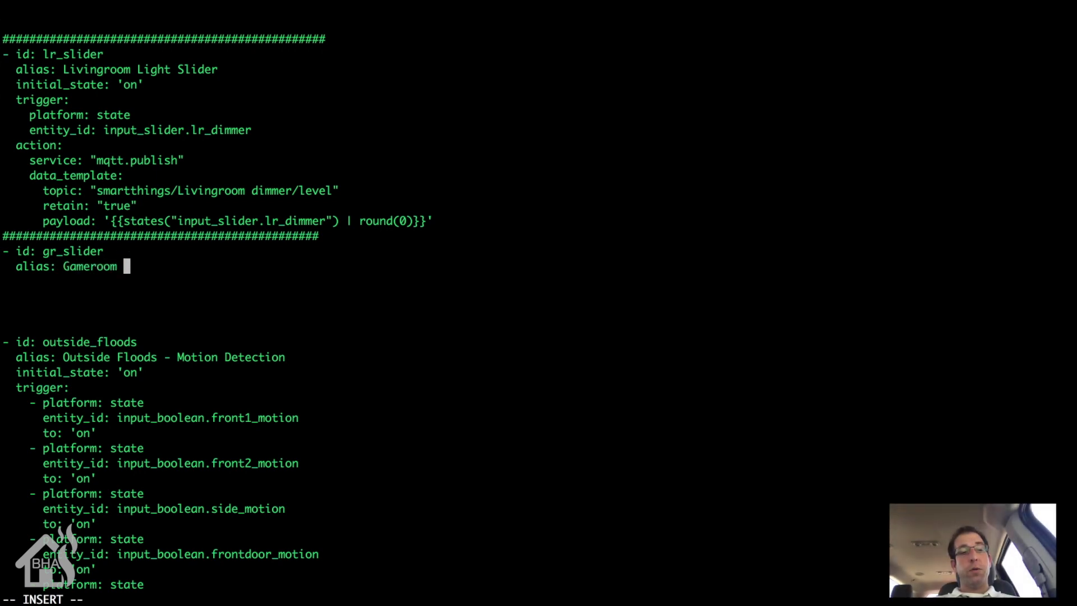
type("Light Slider")
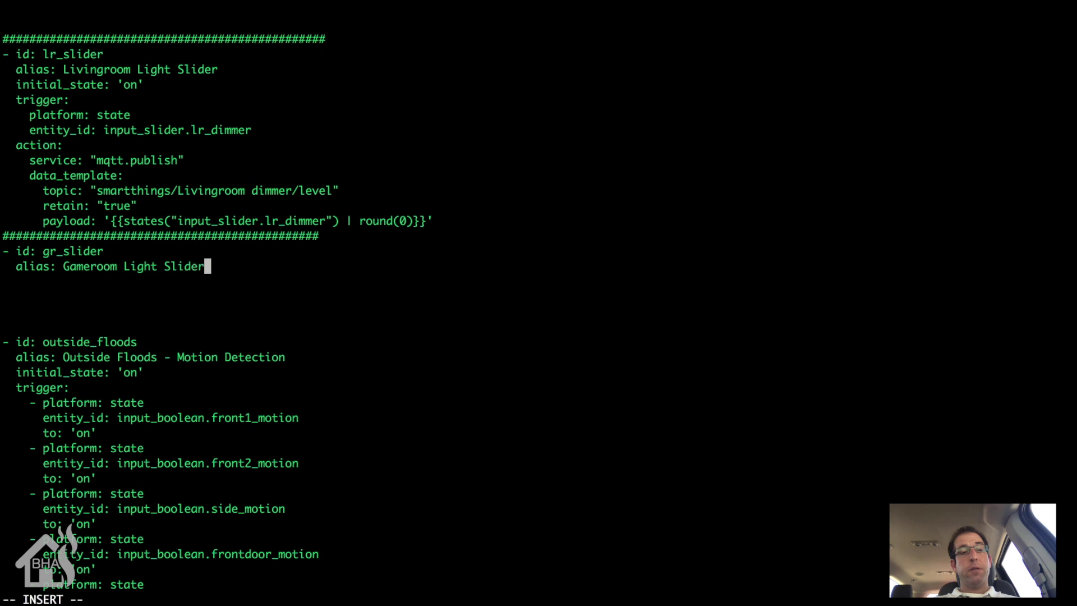
key("Return")
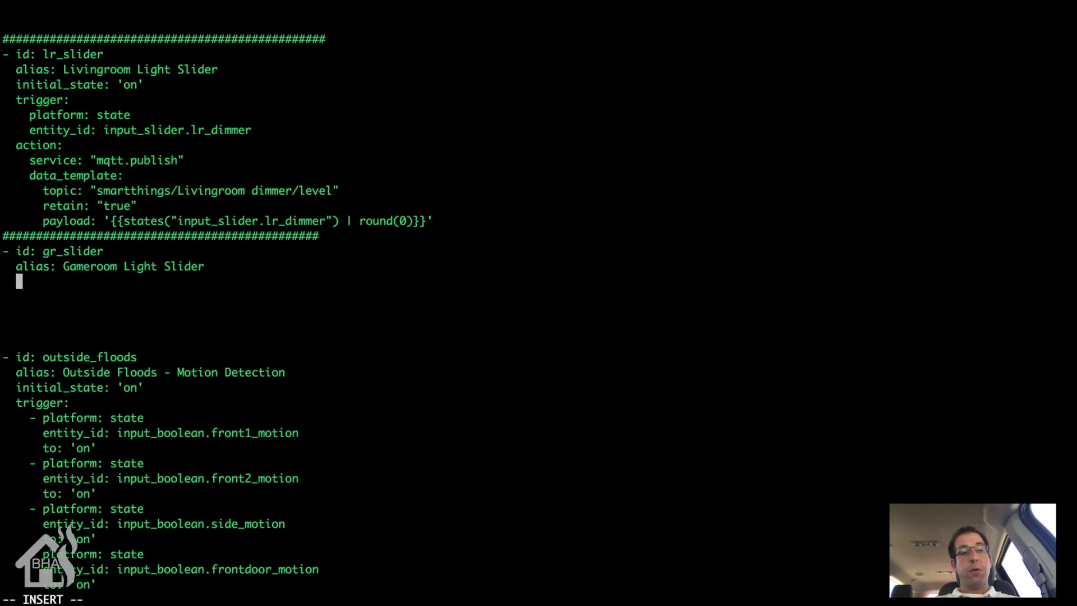
type("initial_s")
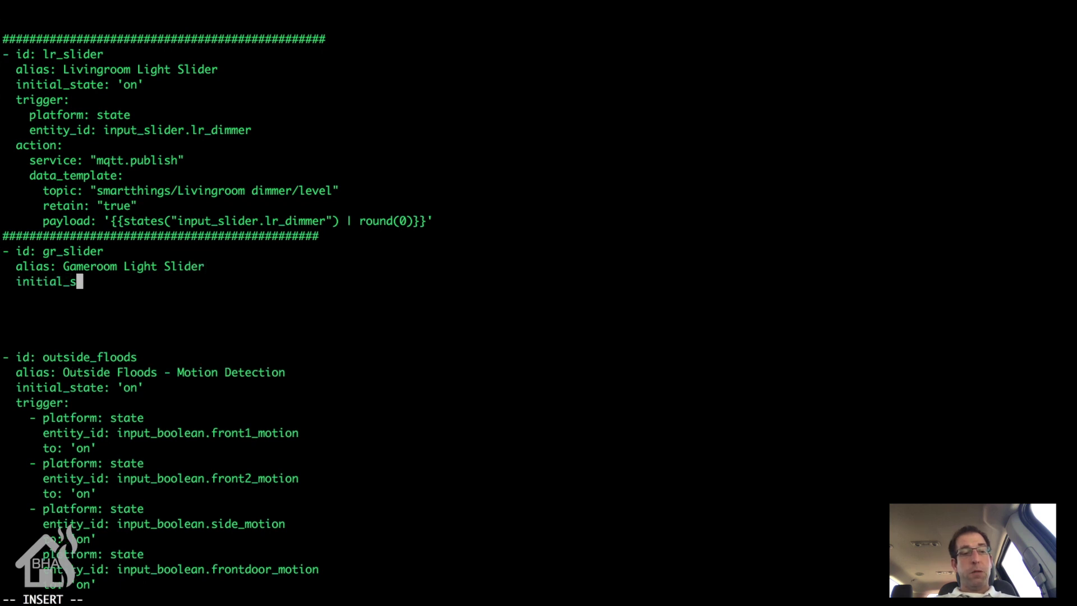
type("tate: '")
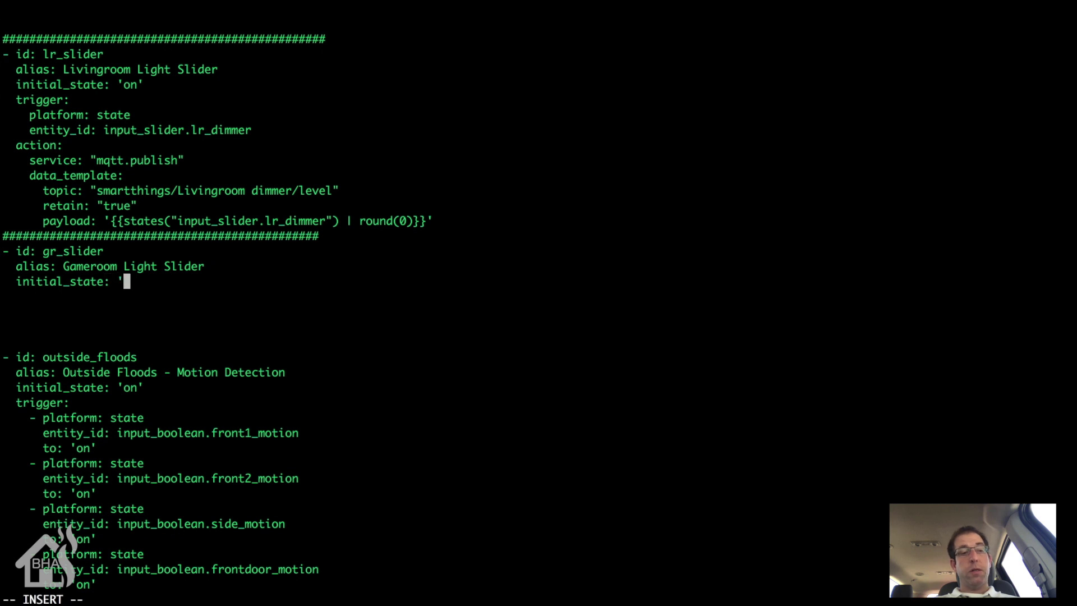
type("on'")
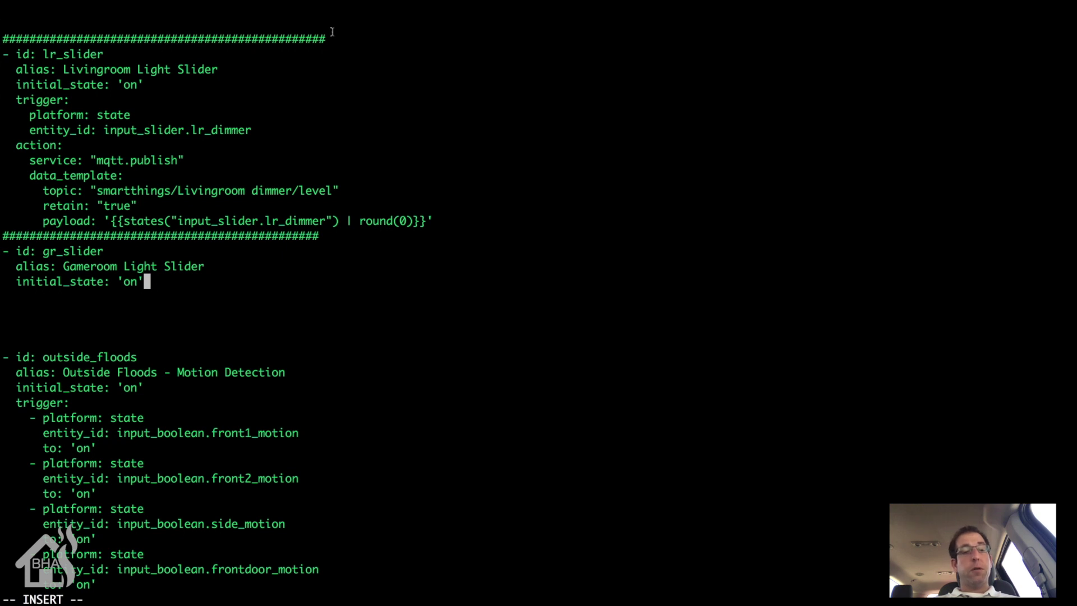
Step: Add a trigger with platform state on entity input_slider.gr_dimmer
key("Return")
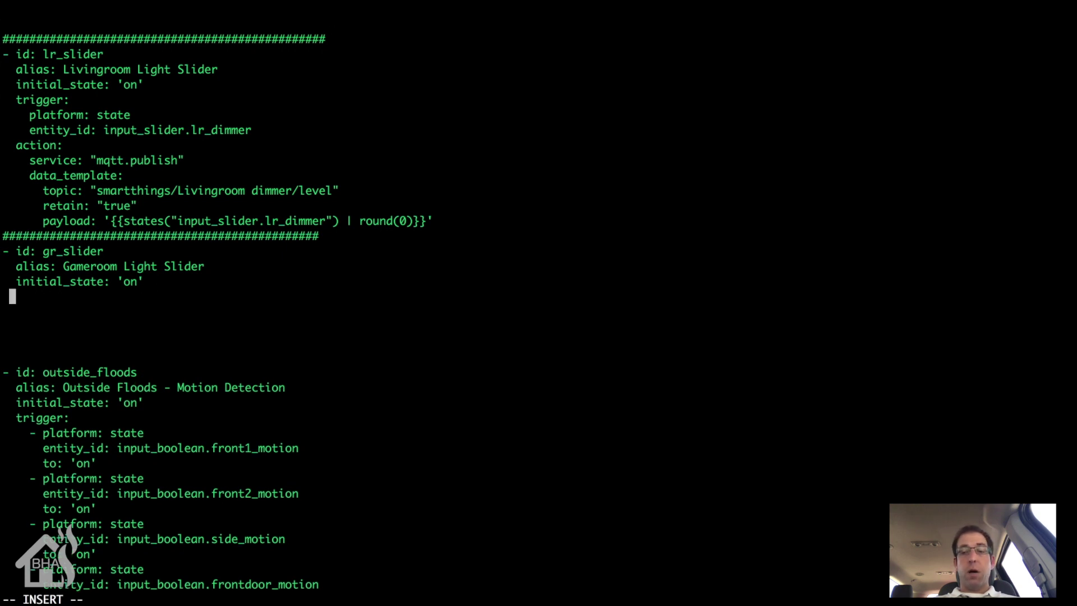
type("trigger:")
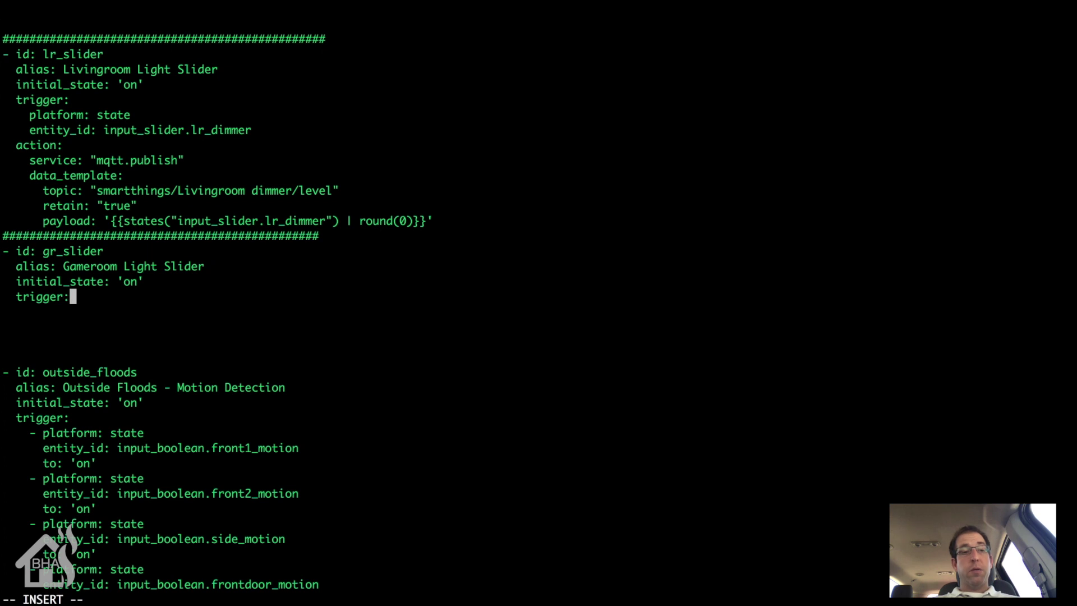
key("Return")
type("pla")
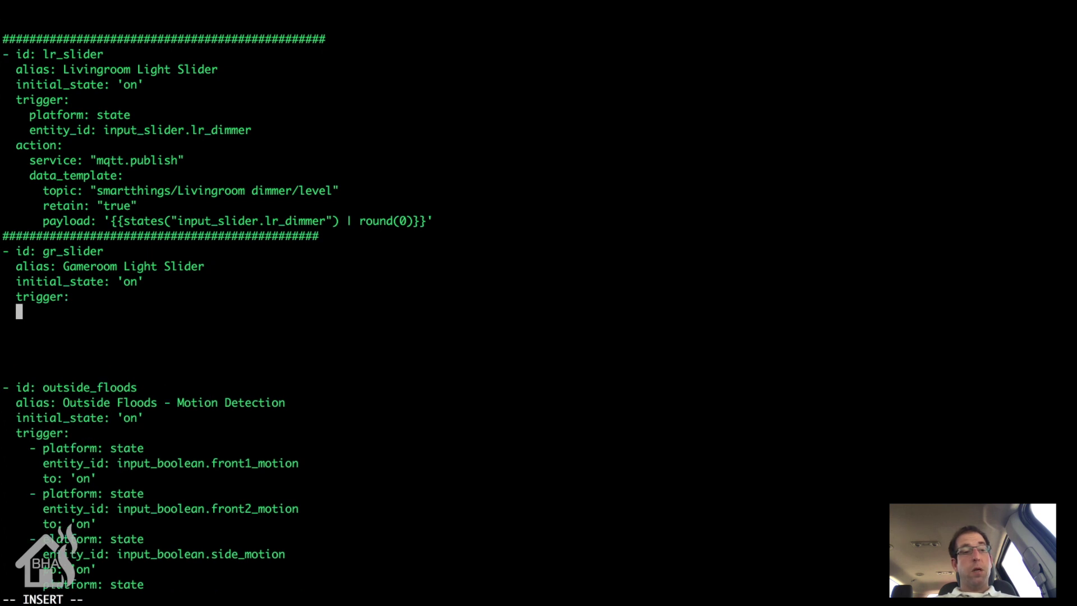
type("tfo")
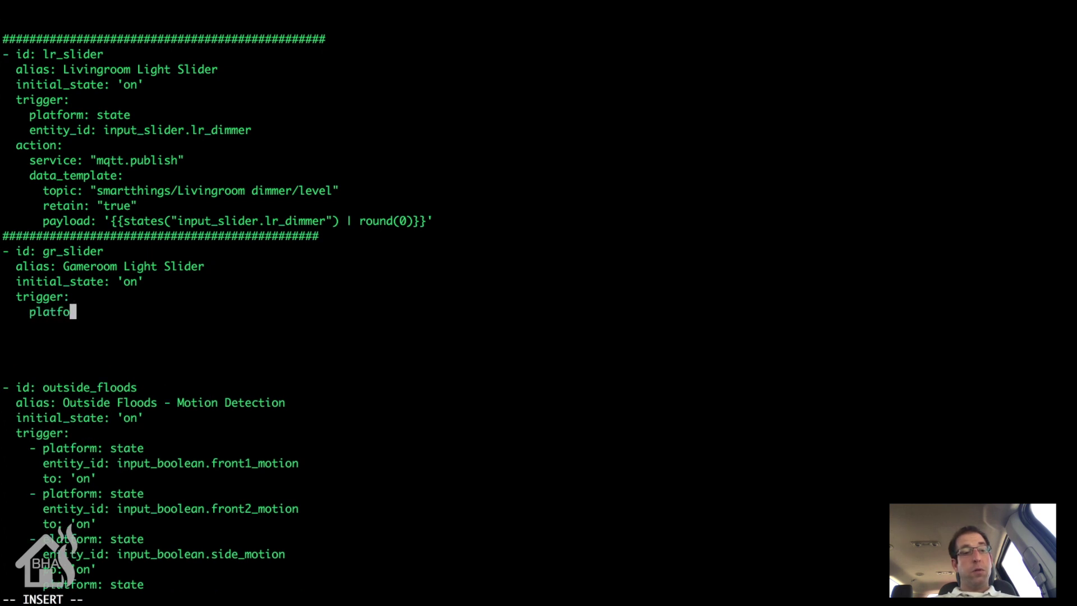
type("rm: state")
key("Return")
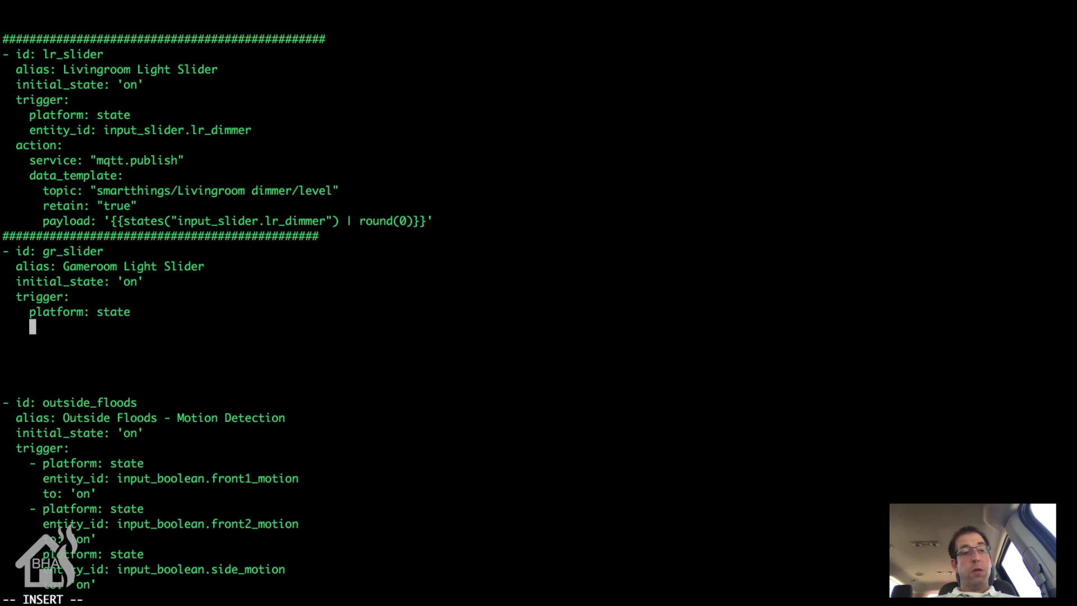
type("entit")
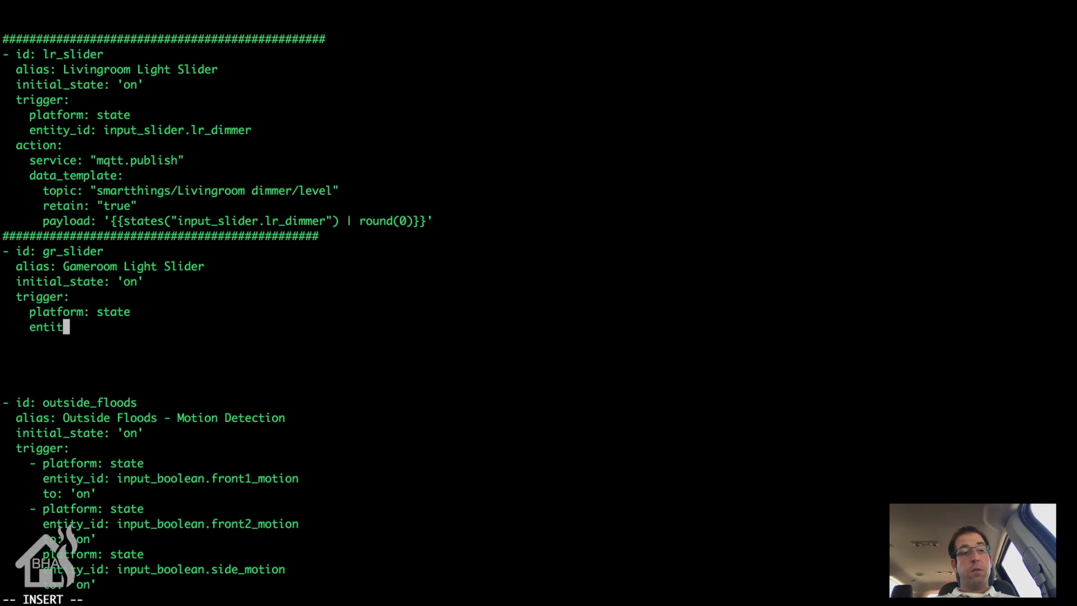
type("y_id:")
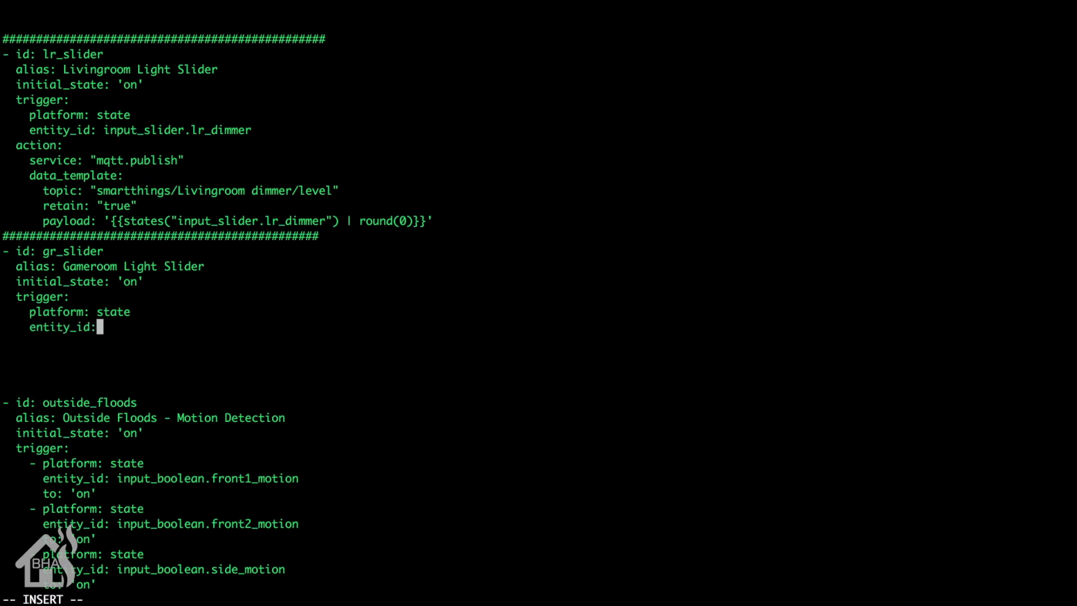
type(" input_slider")
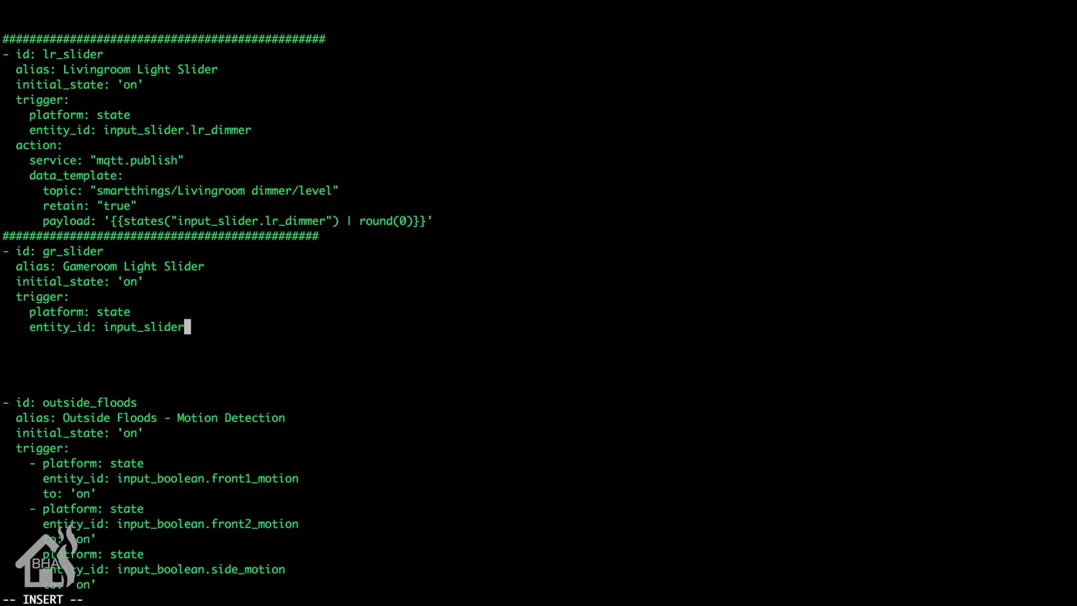
type(".gr_dimmer")
key("Return")
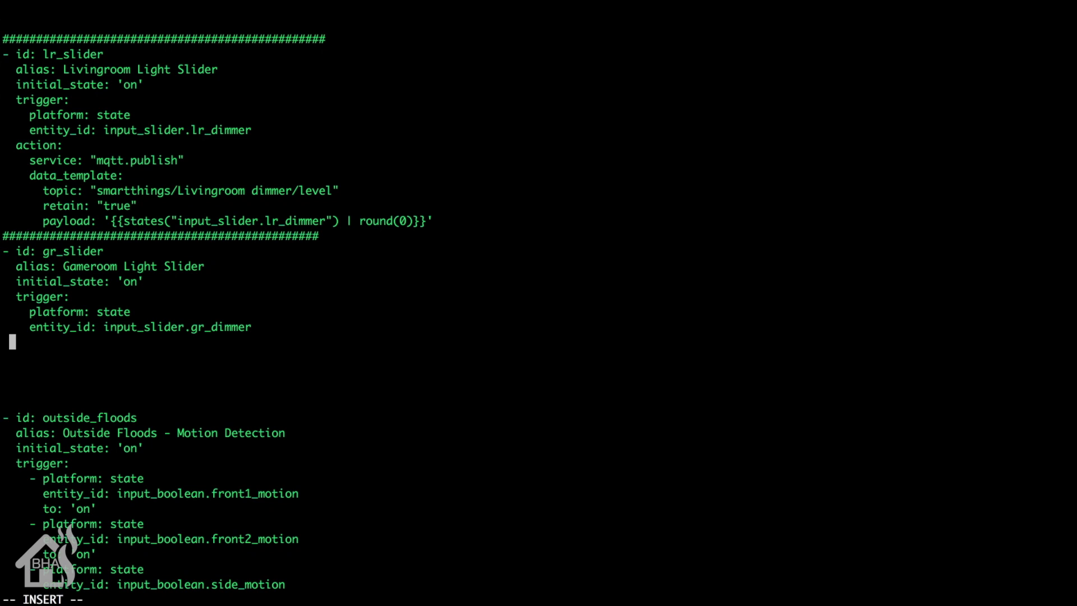
key("BackSpace")
key("BackSpace")
Step: Add an action calling service light.turn_on with a data_template key
type("action:")
key("Return")
type("serv")
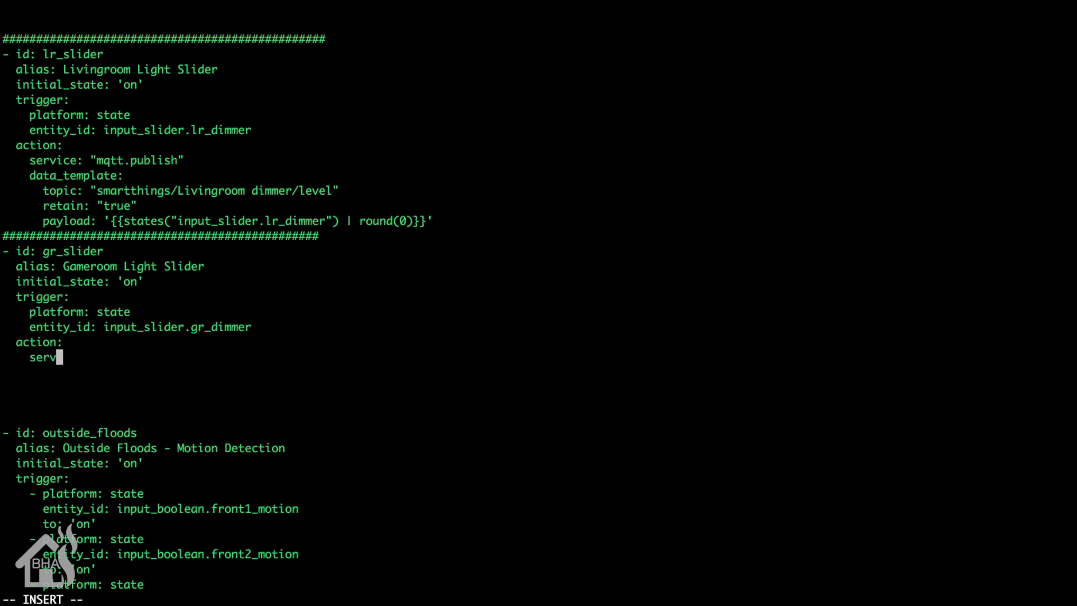
type("ice:")
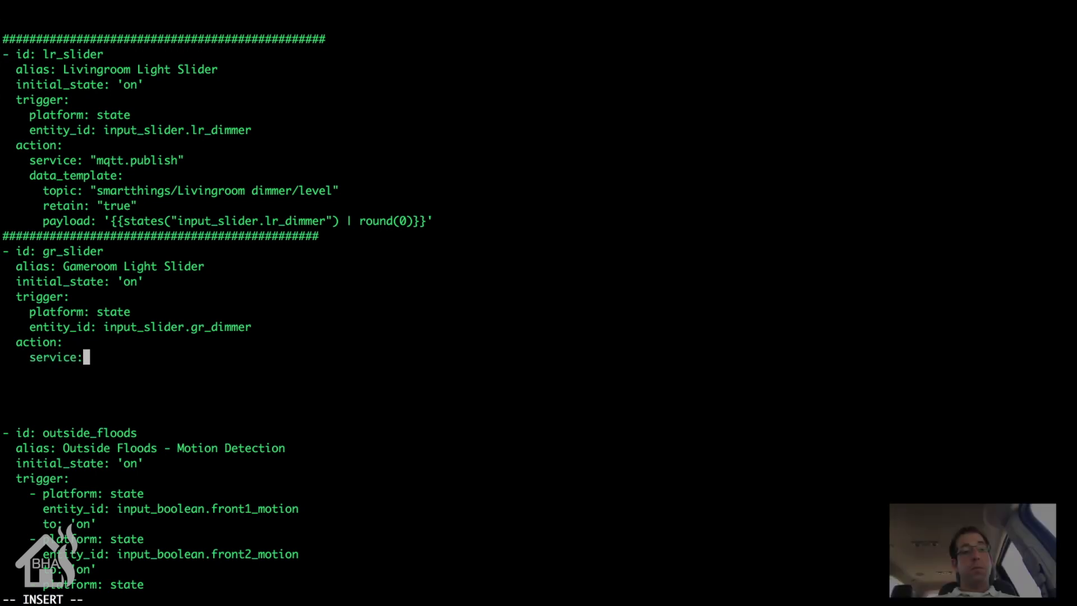
type(" light.turn_on")
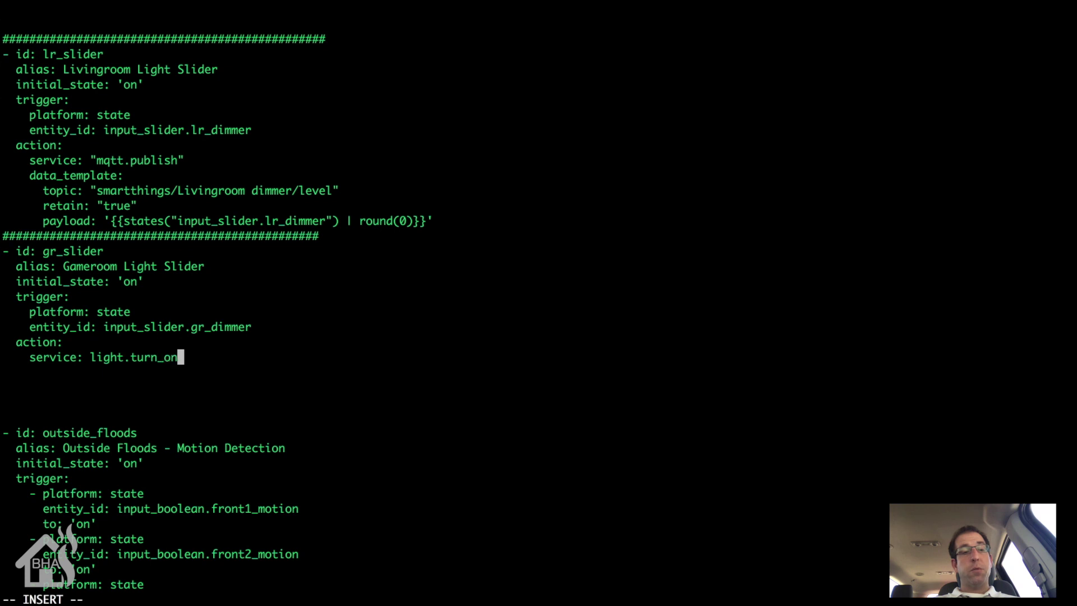
key("Return")
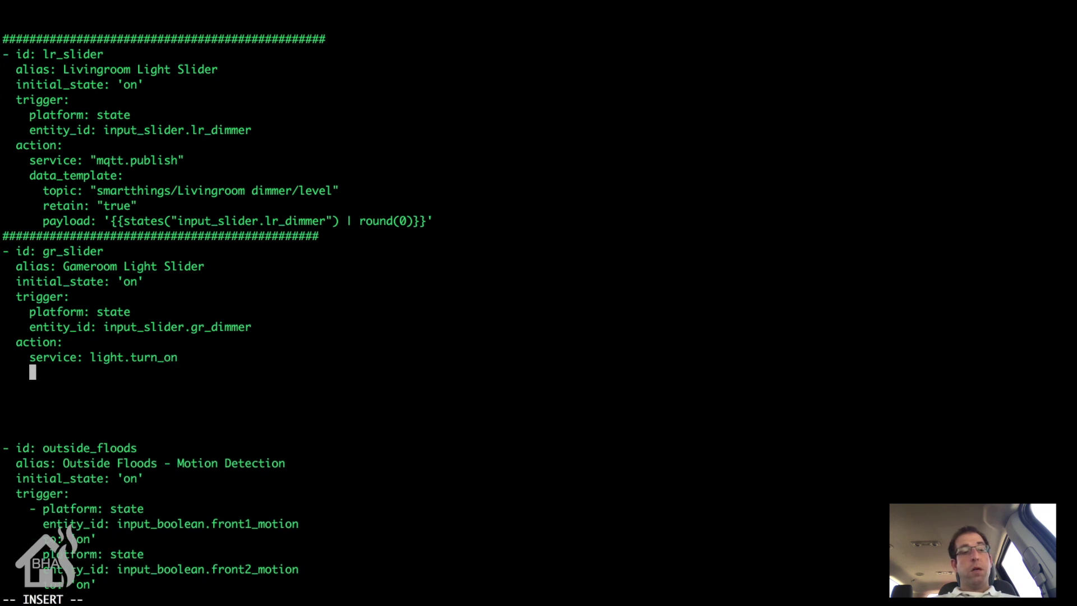
type("data_")
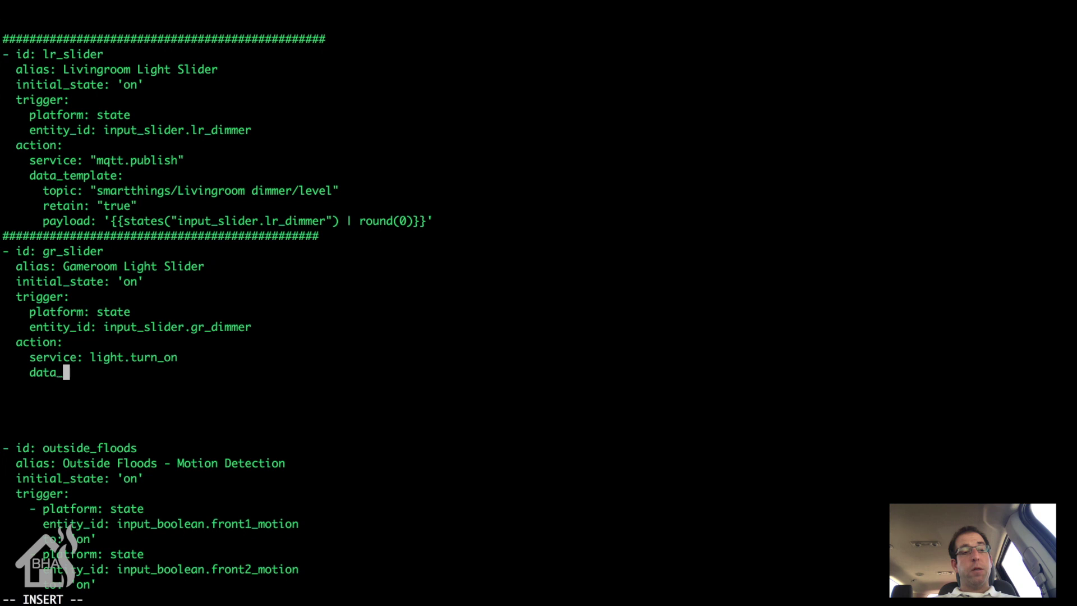
type("template:")
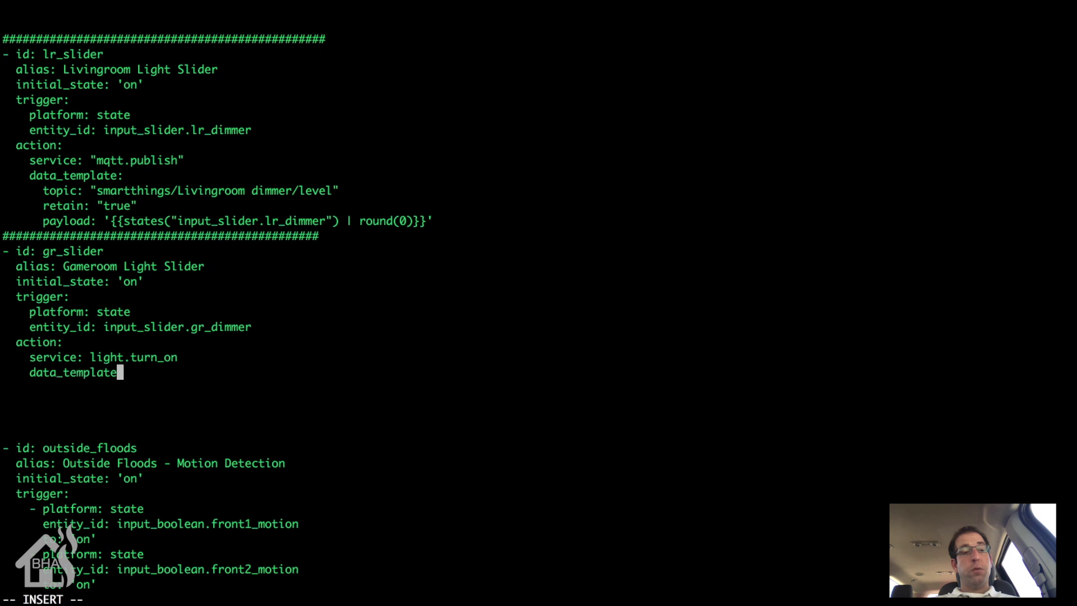
Step: Under data_template, set entity_id light.gameroom and brightness '{{states.input_slider.gr_dimmer.state | int }}'
key("Return")
key("Tab")
key("Tab")
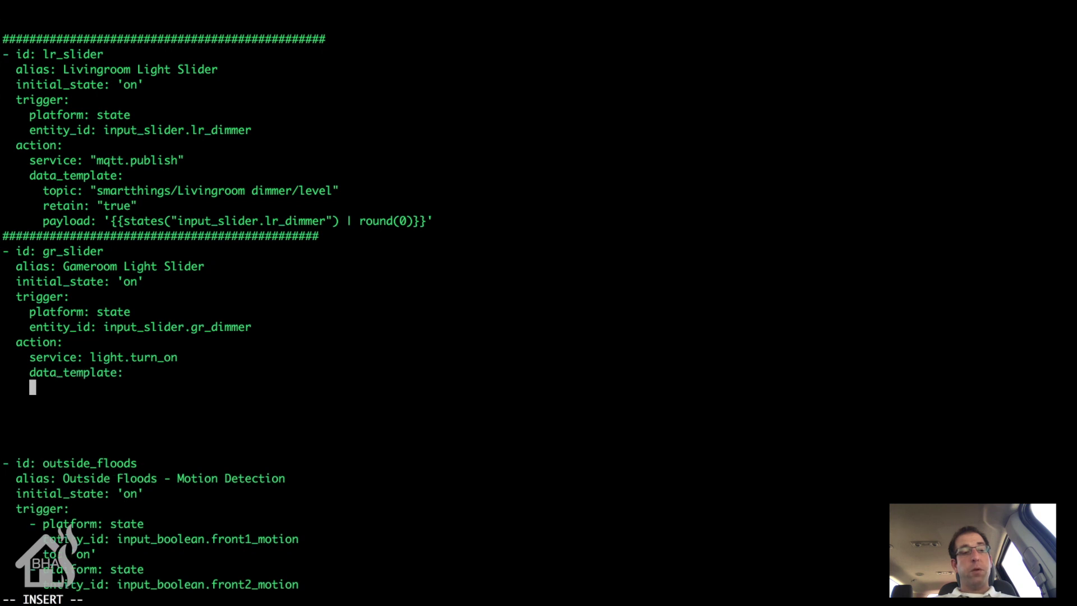
key("Tab")
type("entit")
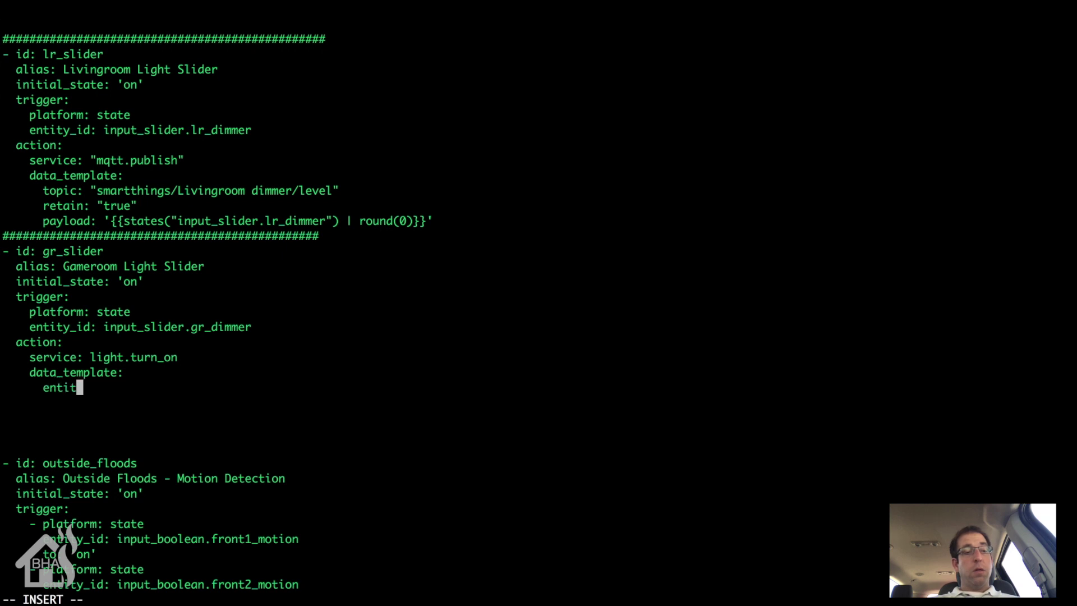
type("y_id: ")
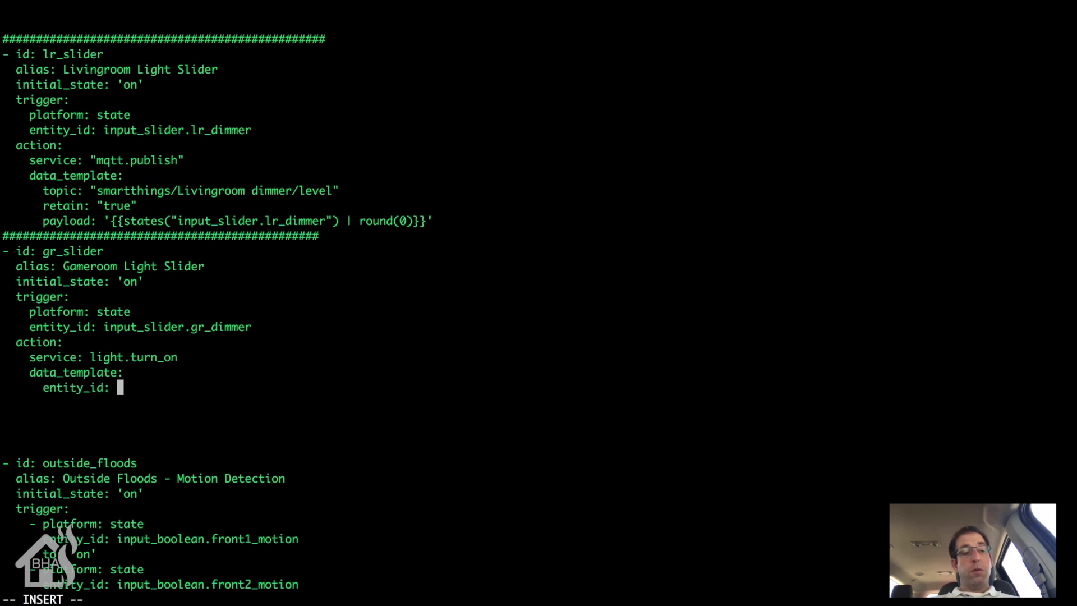
type("light.ga")
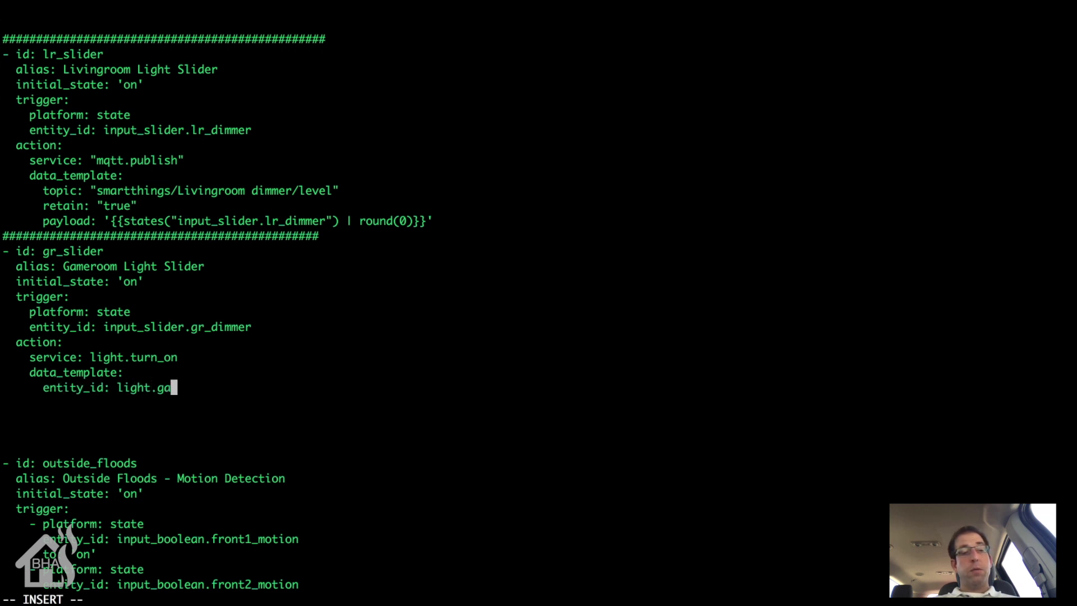
type("meroom")
key("Return")
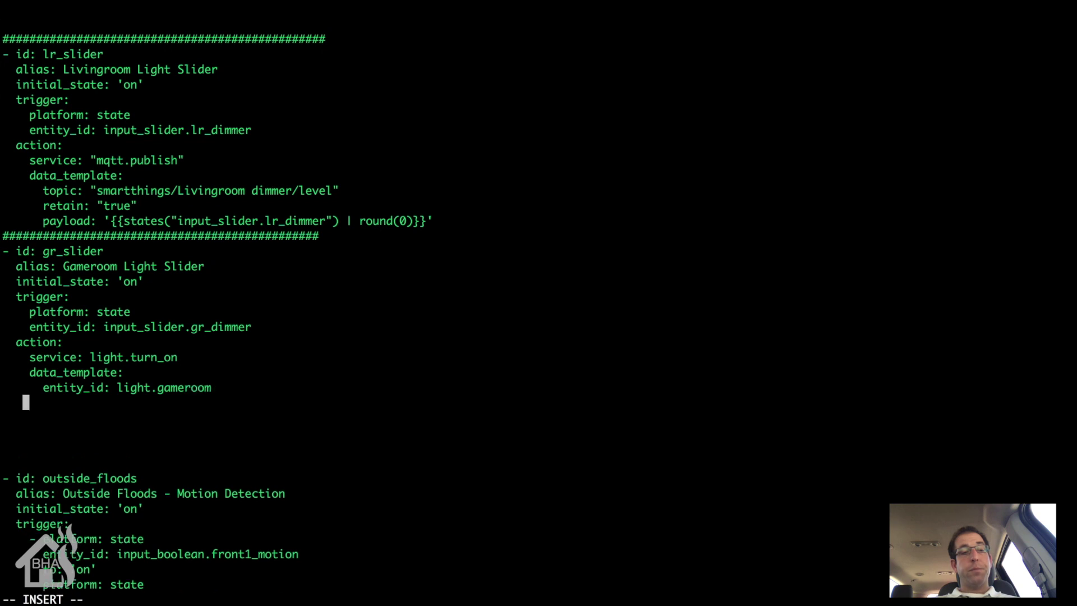
type("brightness:")
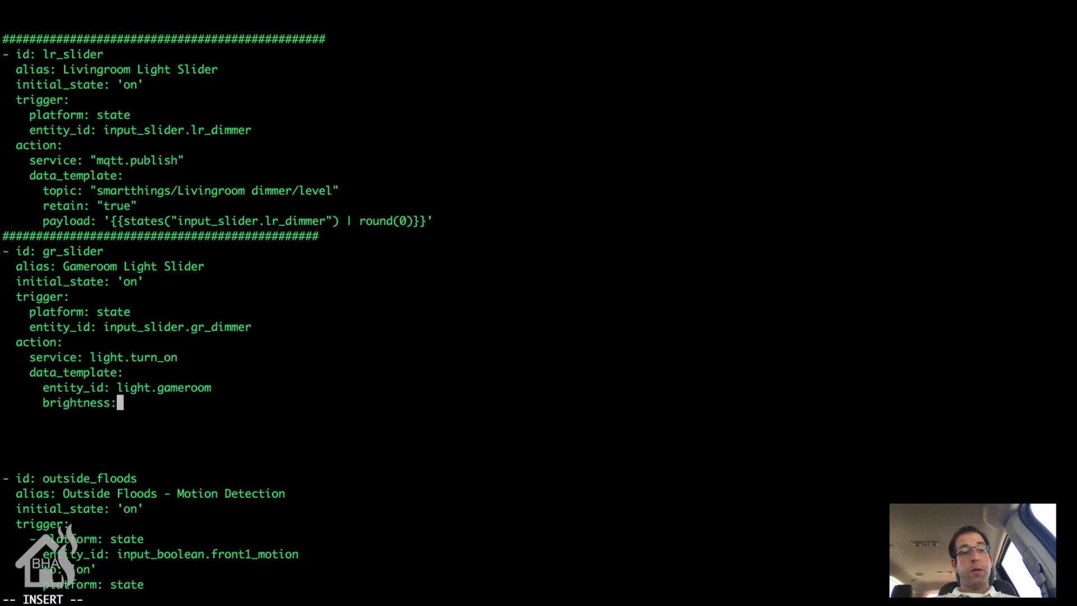
type(" '")
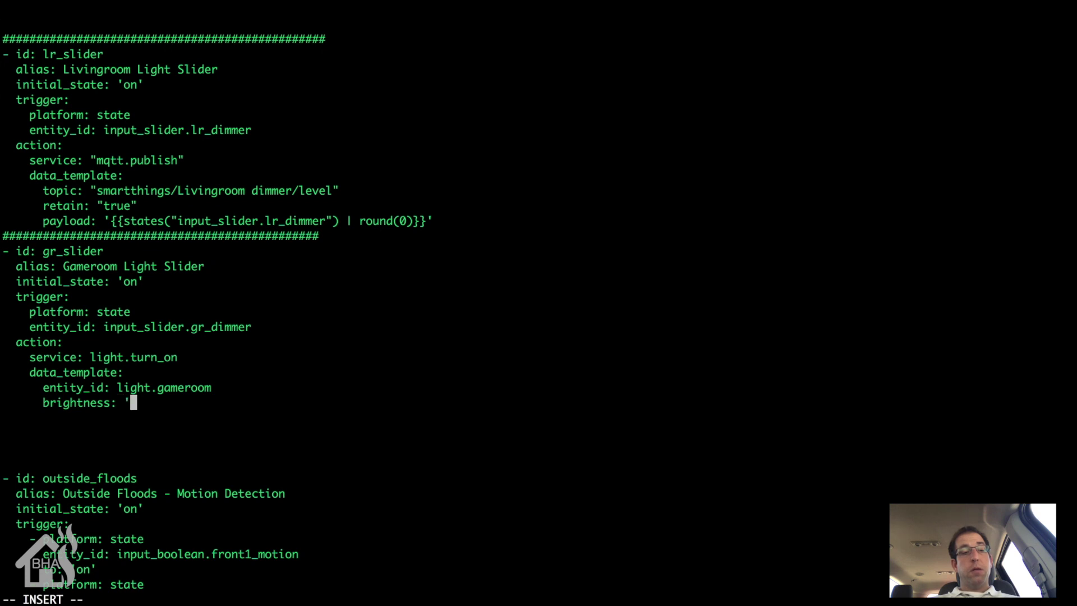
type("{{states")
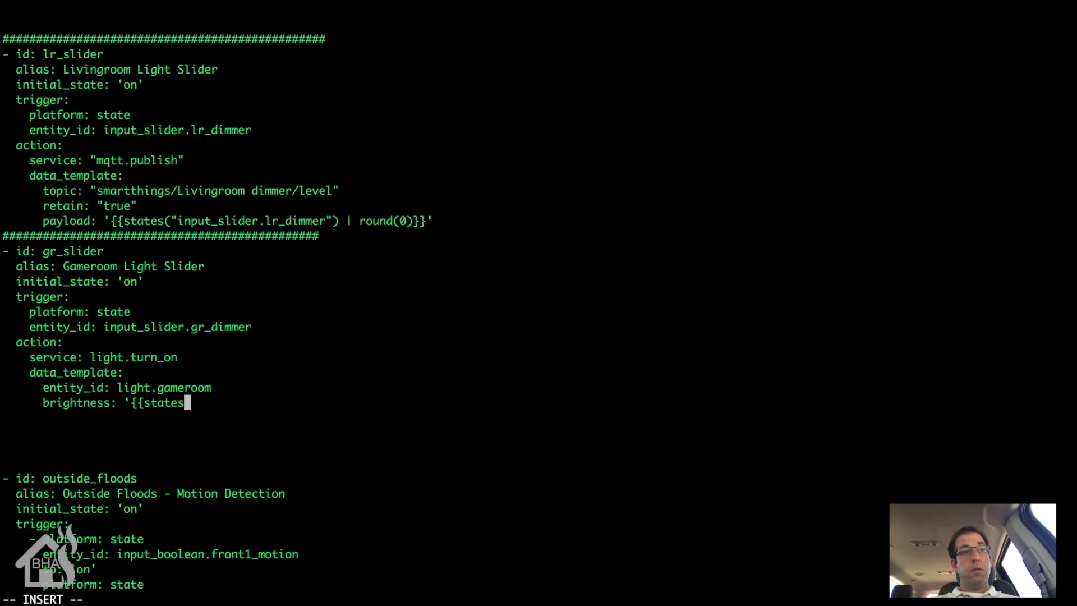
type(".input")
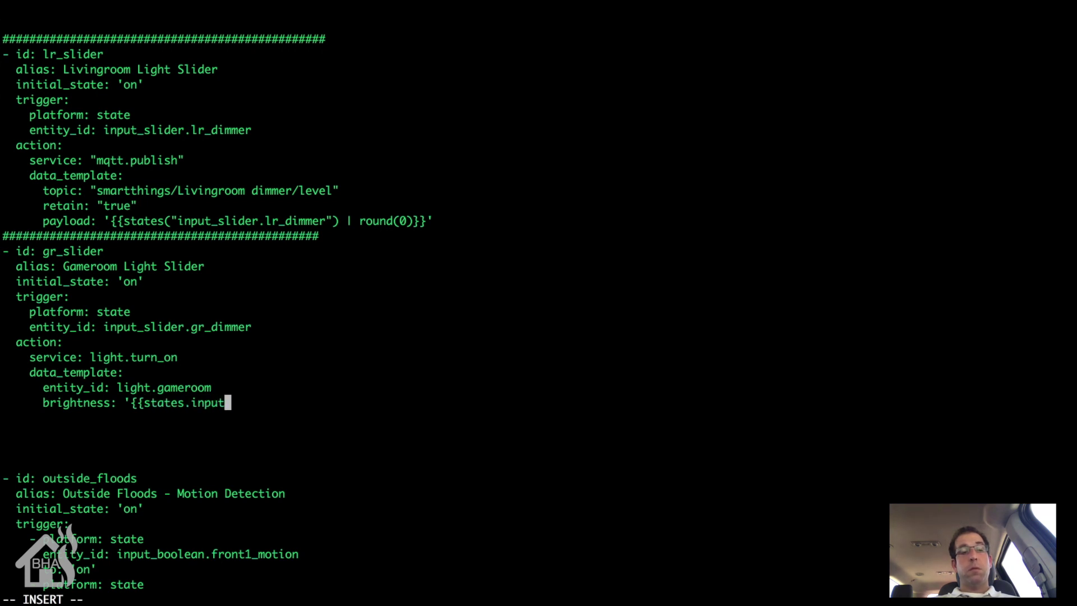
type("_slide")
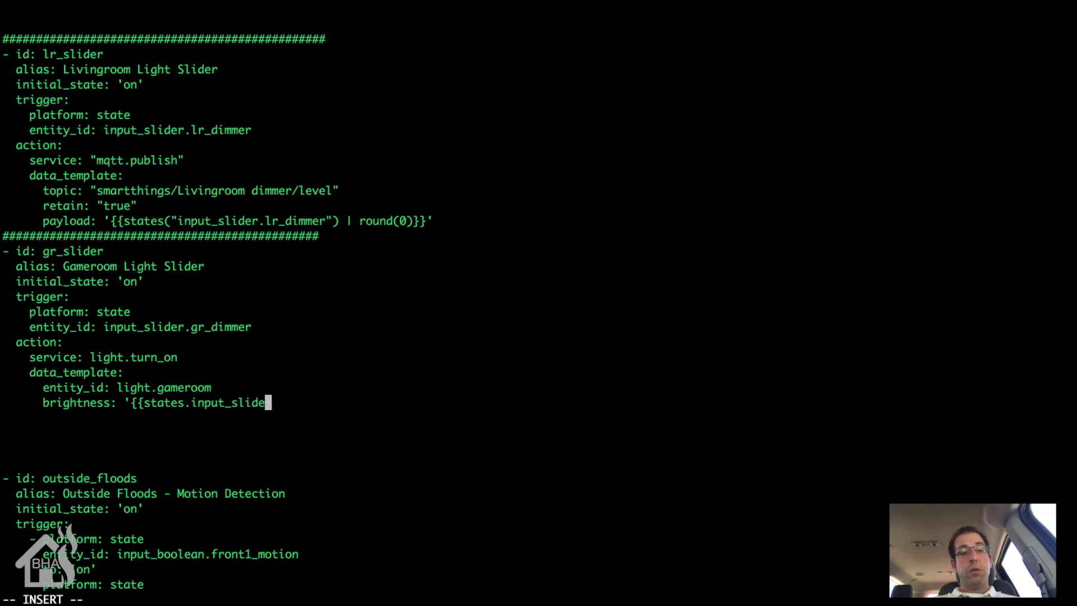
type("r.gr_dimmer")
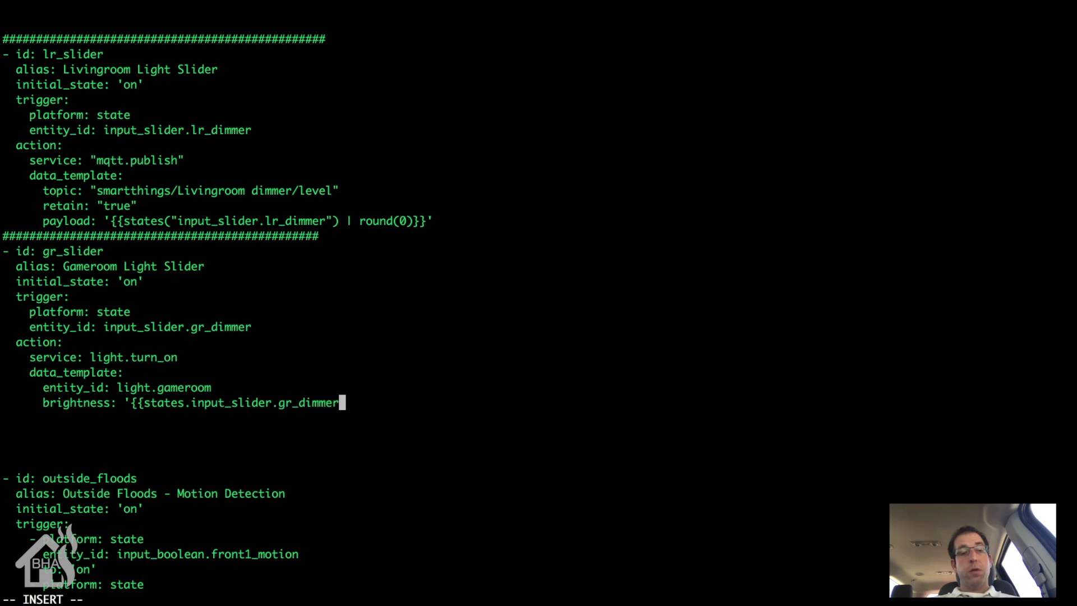
type(".state")
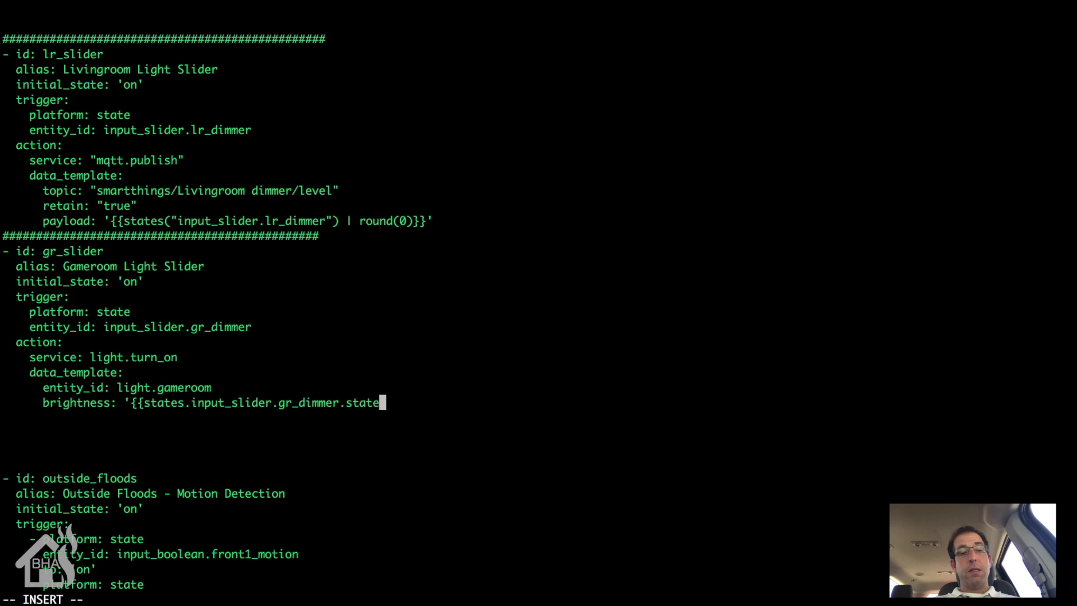
type(" | int }}'")
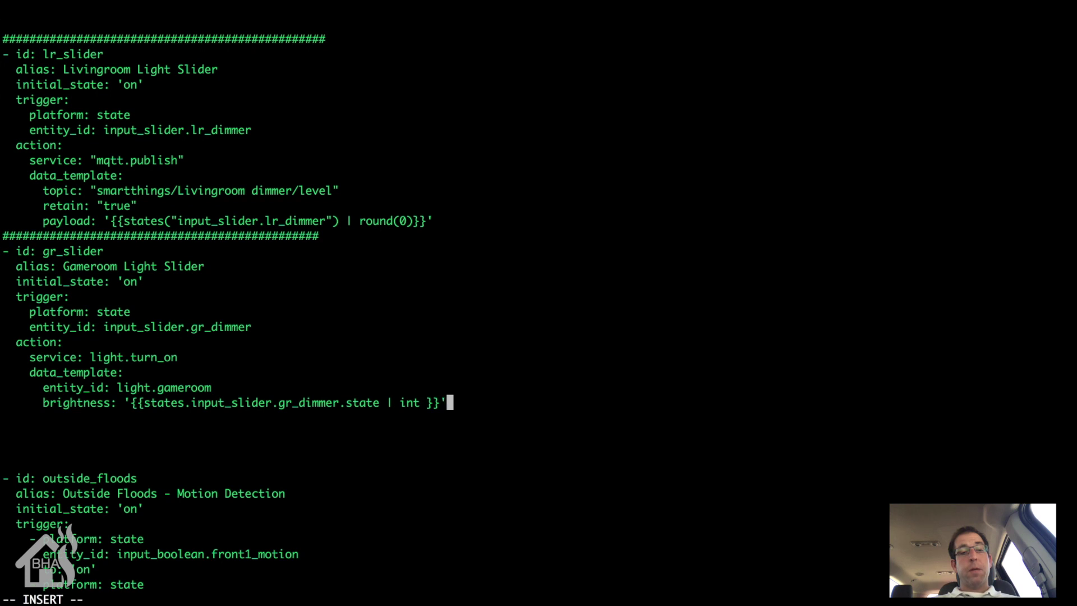
key("Escape")
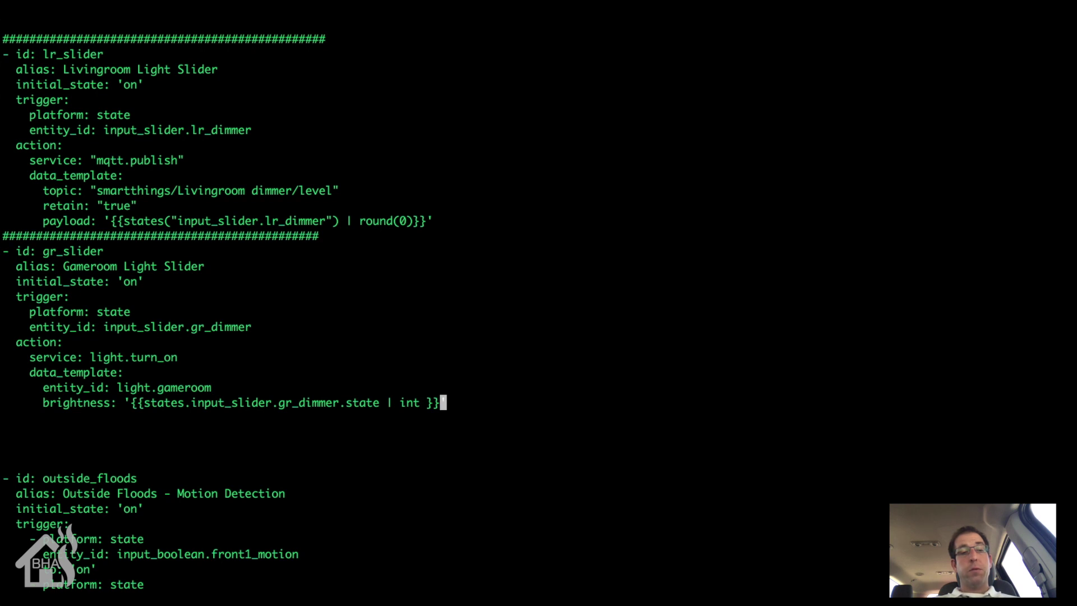
Step: Save the automations file, then add '- input_slider.gr_dimmer' below light.gameroom in the Test view entities
type(":")
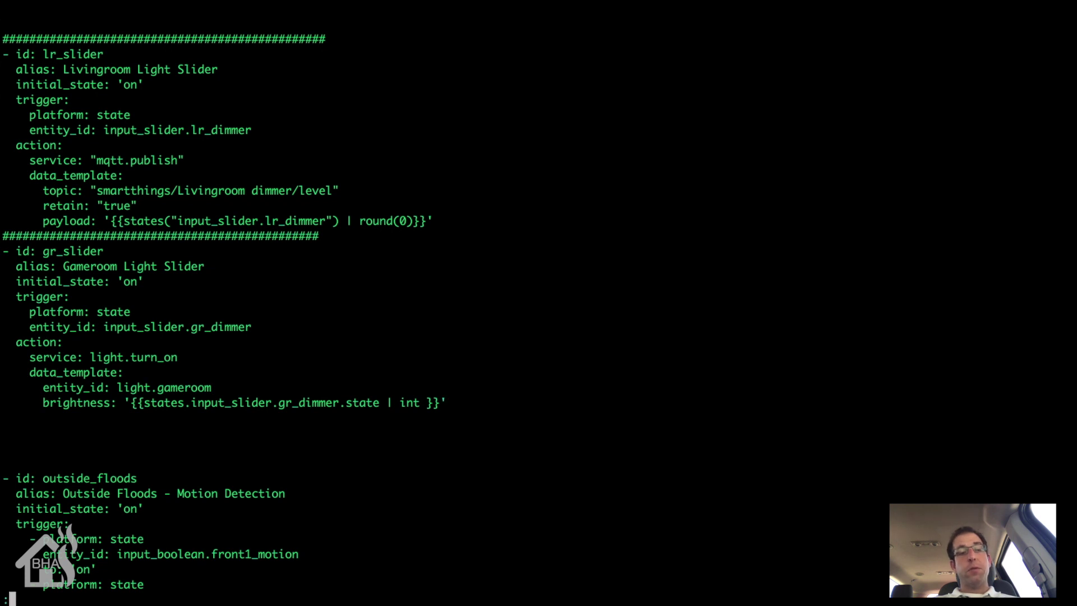
type("wq!")
key("Return")
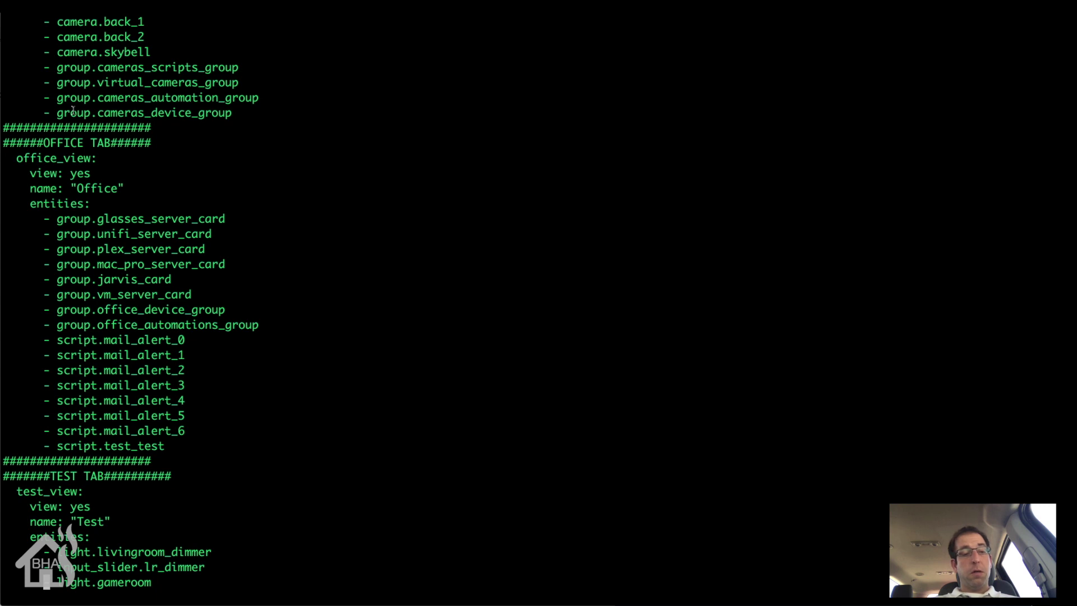
key("Right")
key("Right")
key("Right")
key("Right")
key("Right")
key("Right")
key("Right")
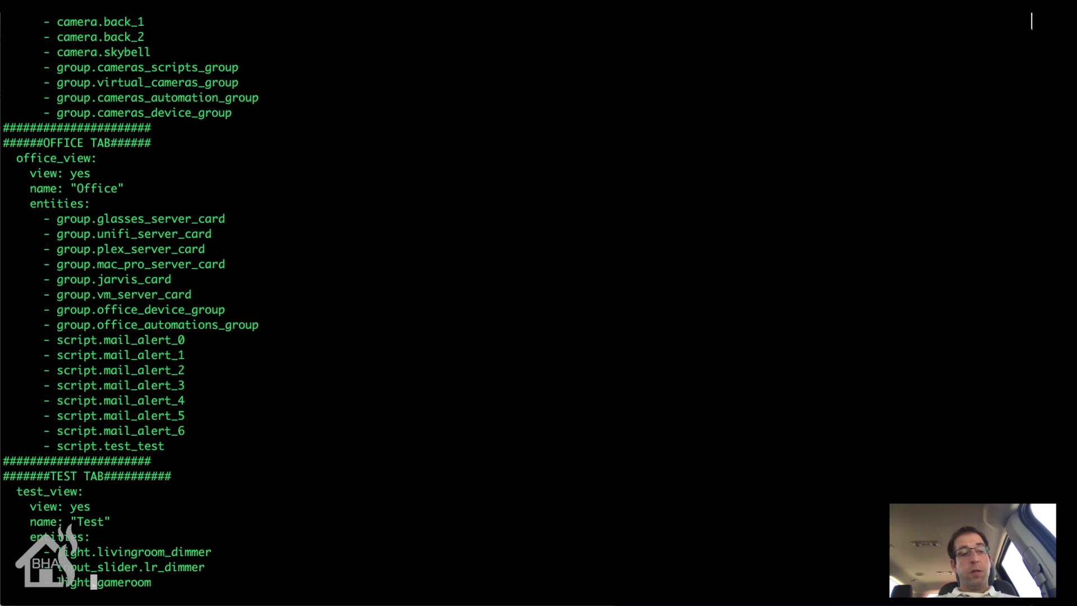
key("Right")
key("Right")
key("Right")
key("Right")
key("Right")
key("Right")
key("Right")
key("Right")
key("i")
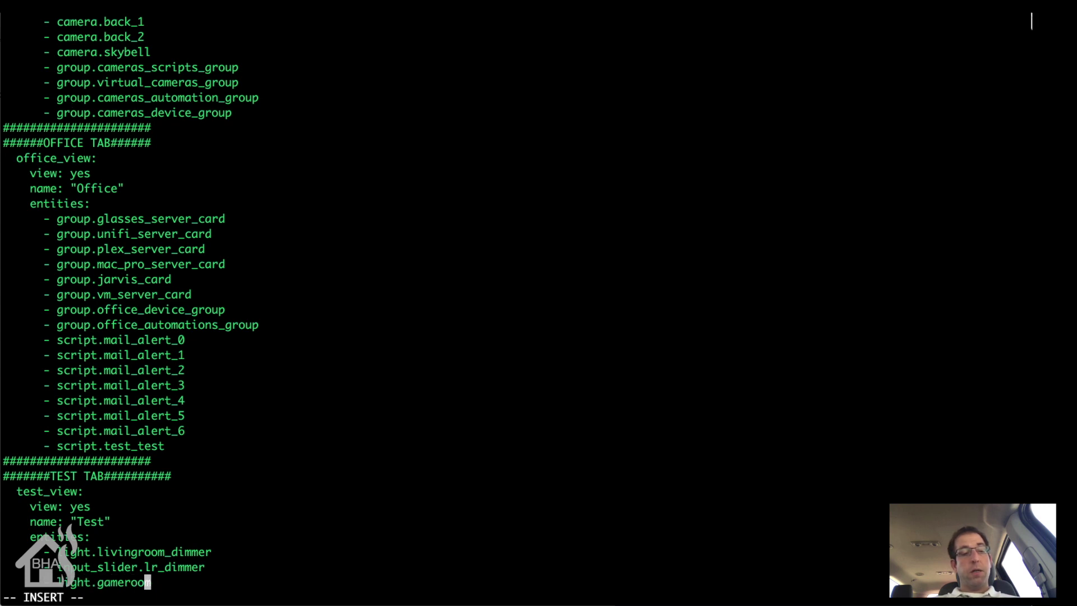
key("Right")
key("Return")
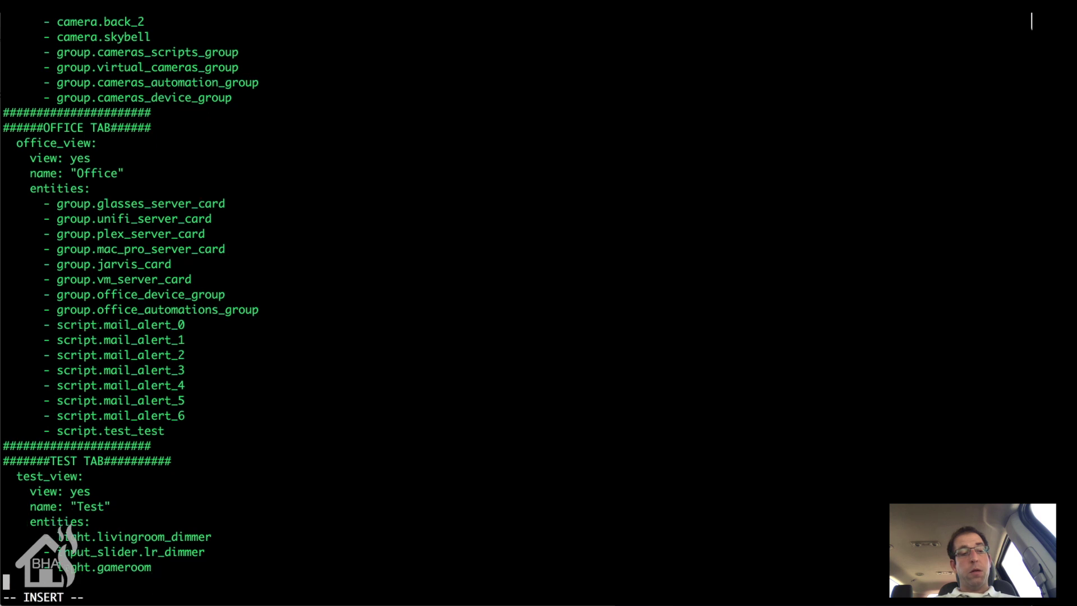
type("-")
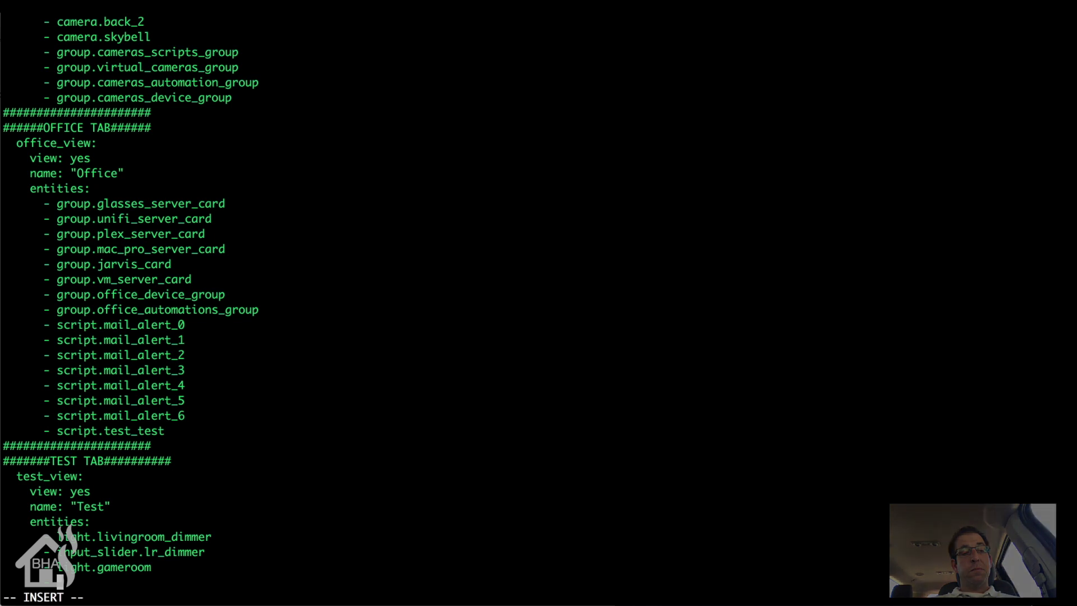
type(" liput_slide")
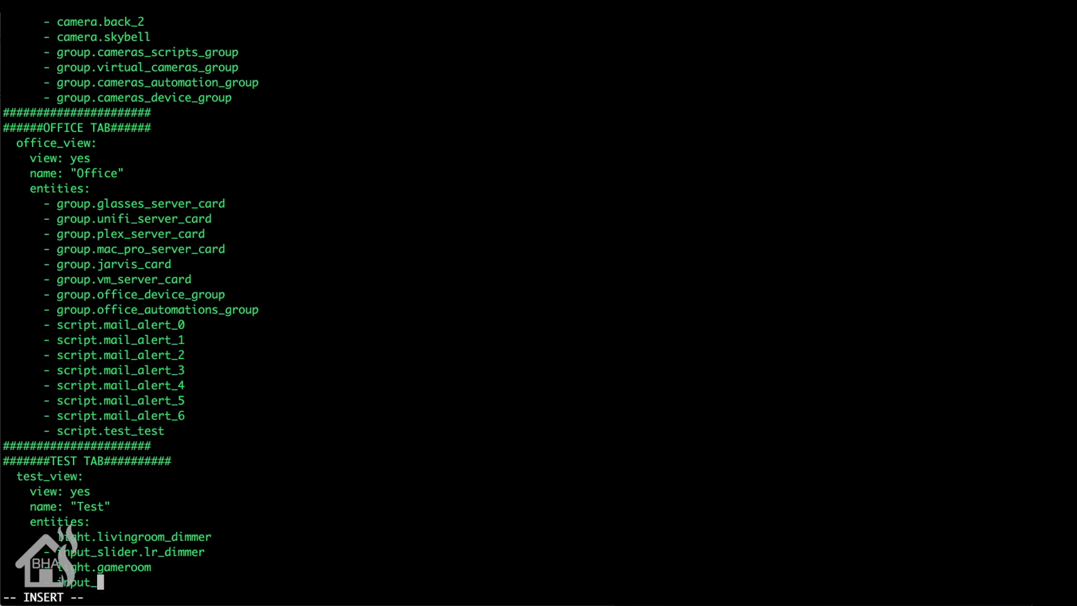
type("r.gr_dimmer")
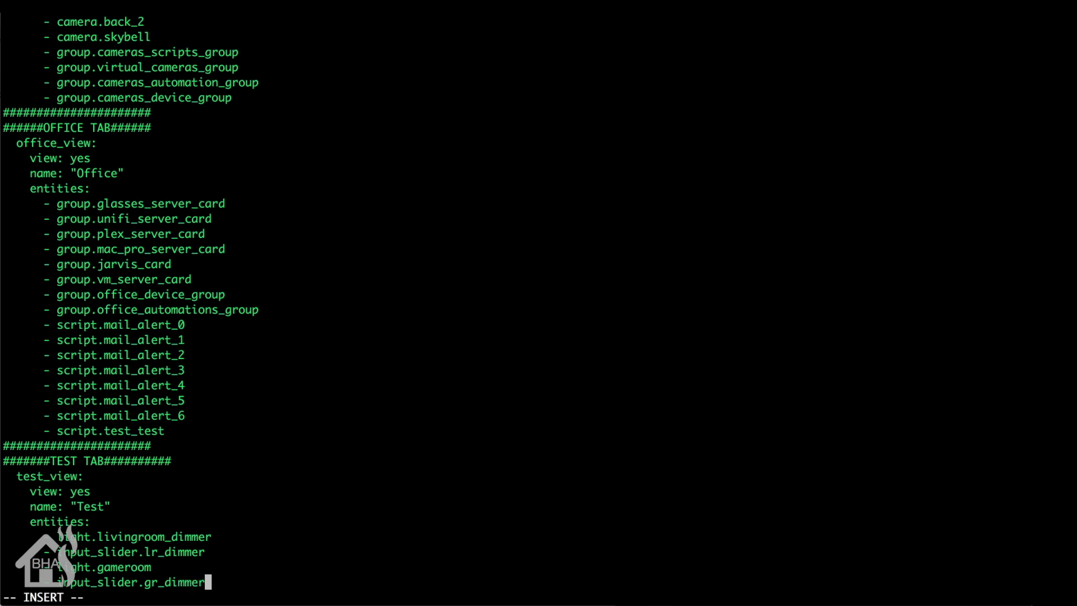
key("Escape")
type(":wq!")
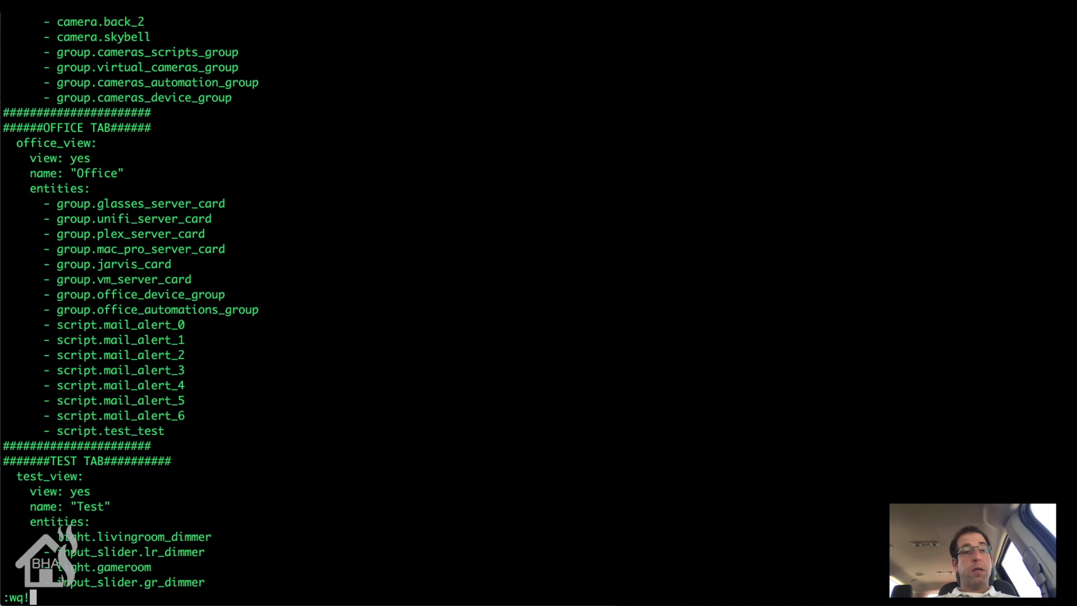
Step: Save views.yaml and restart the Home Assistant service with 'sudo systemctl restart'
key("Return")
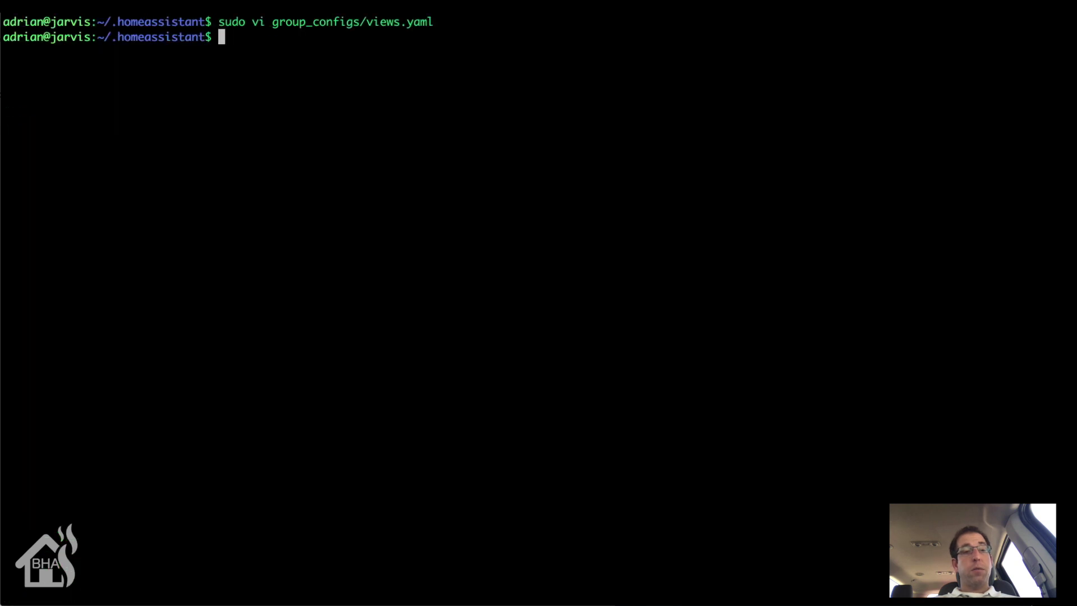
type("sudo ")
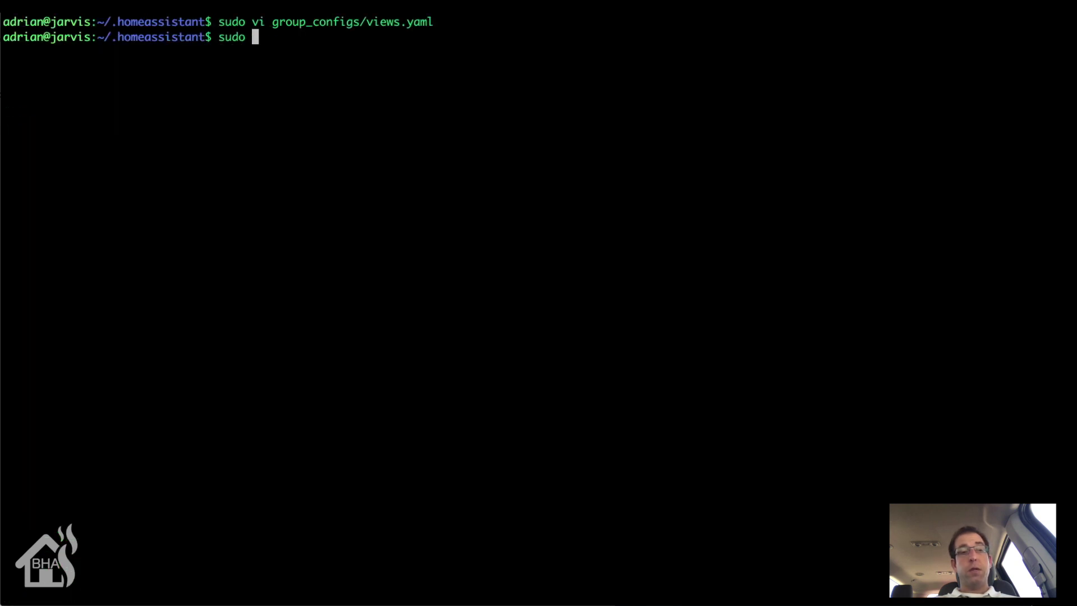
type("system")
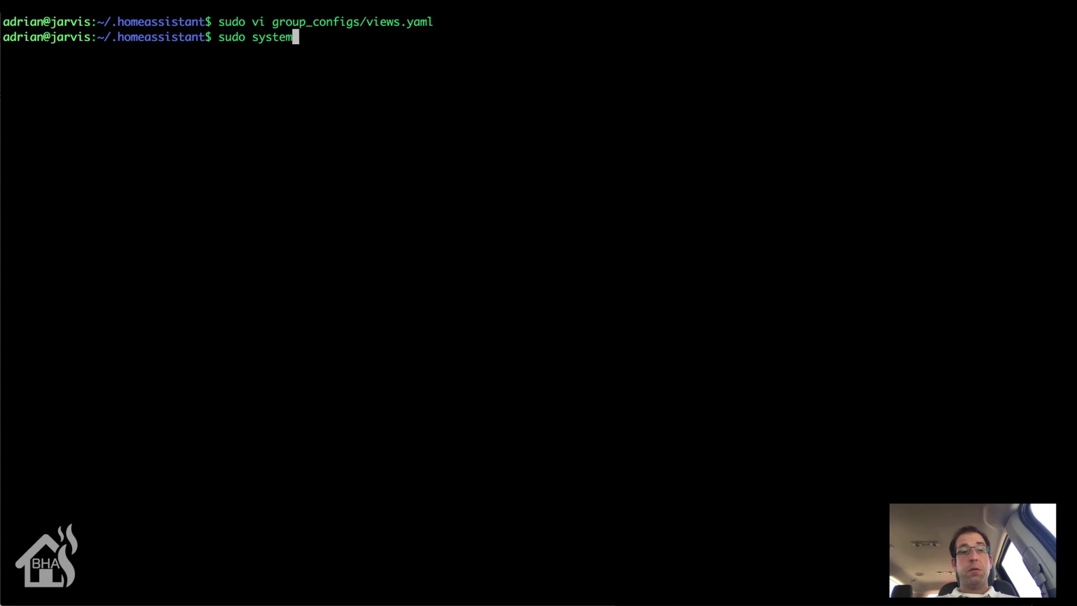
type("ctl restart ho")
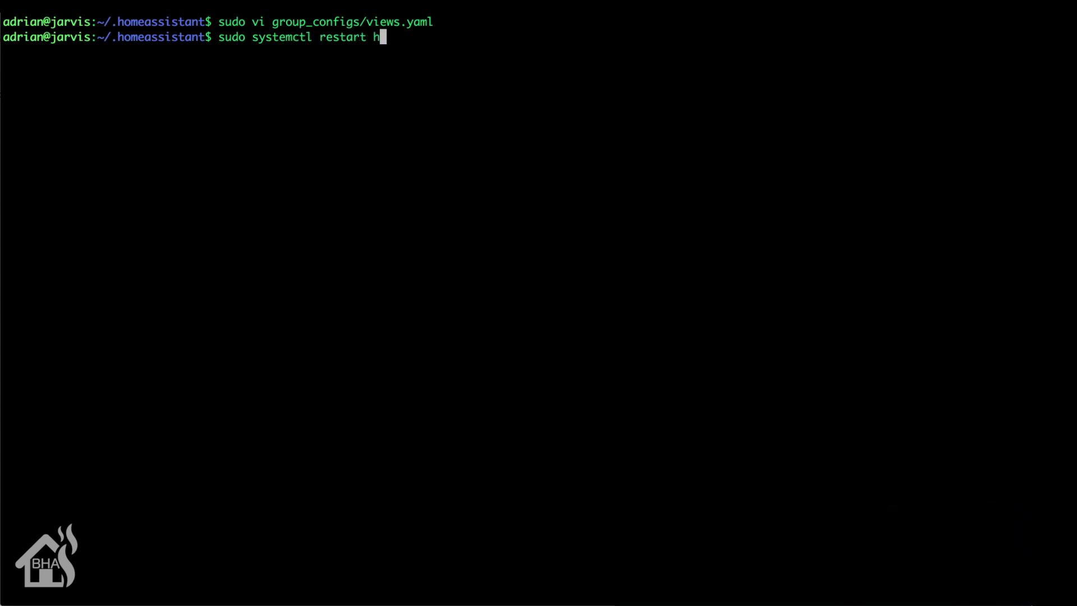
type("me-as")
key("Tab")
key("Return")
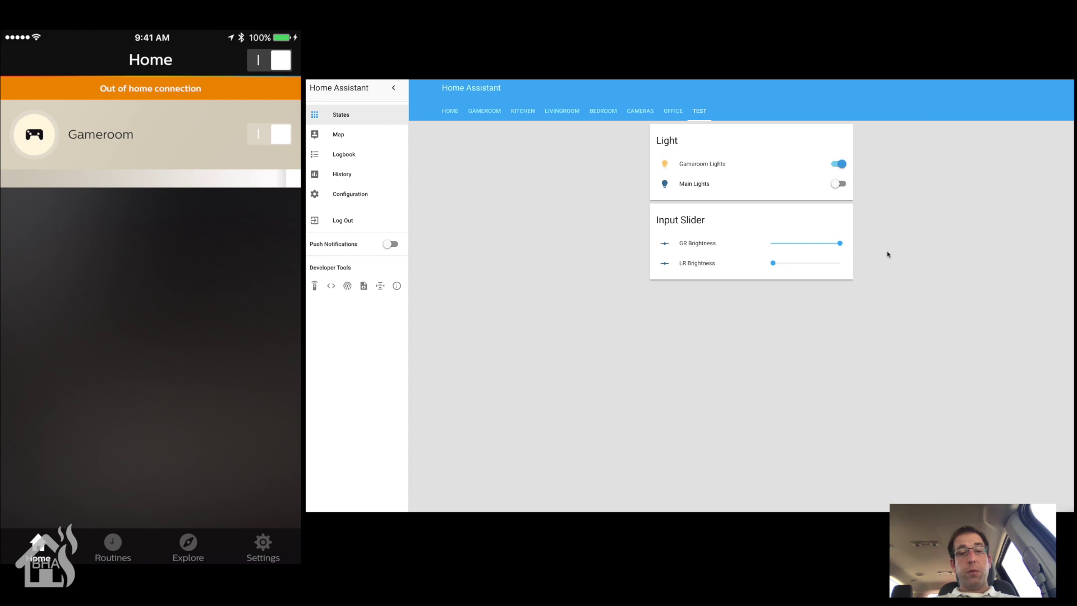
Step: Lower GR Brightness to about 128 and further, then raise it most of the way back up
left_click(839, 243)
left_click_drag(840, 243, 807, 246)
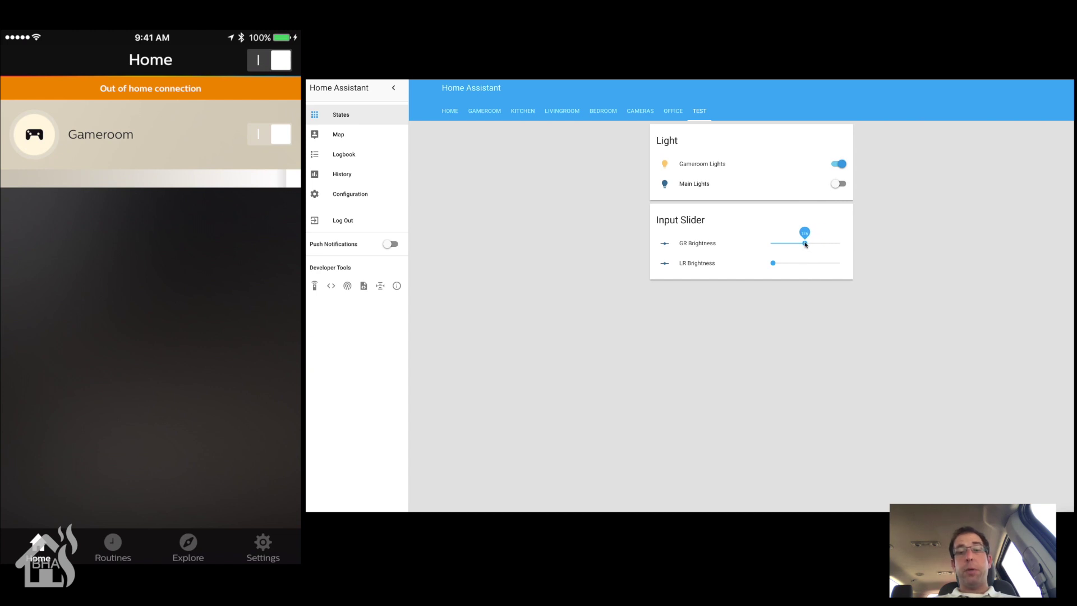
left_click_drag(805, 243, 804, 243)
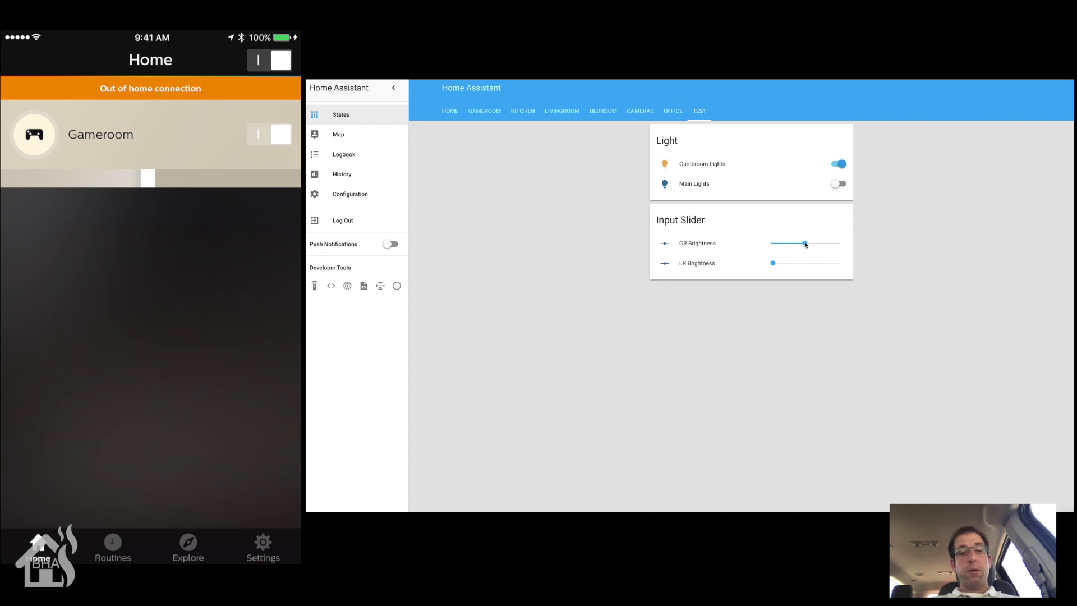
left_click_drag(804, 243, 784, 249)
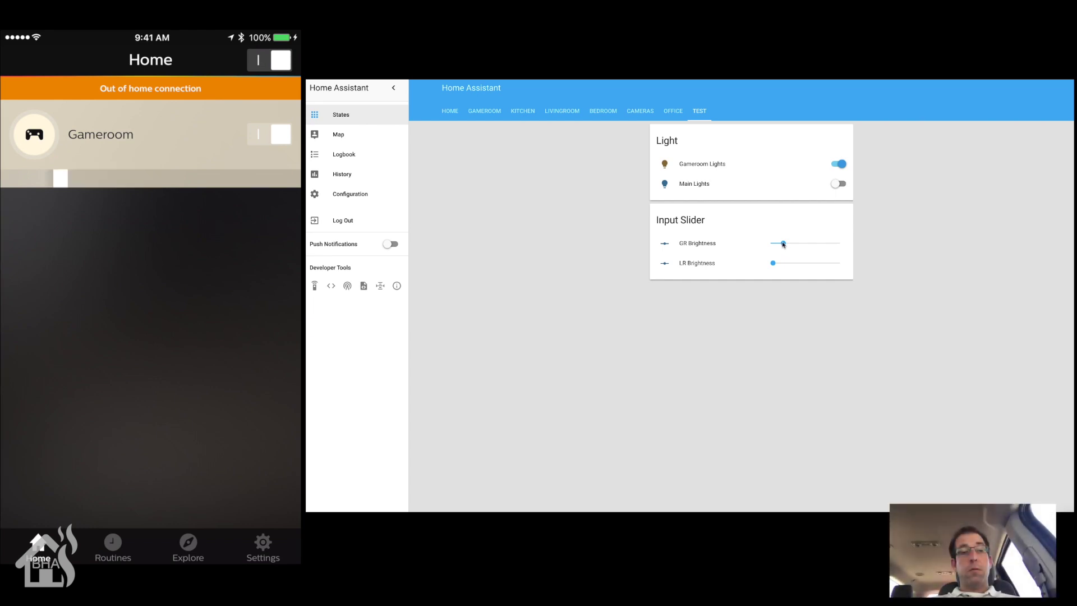
left_click_drag(783, 243, 826, 244)
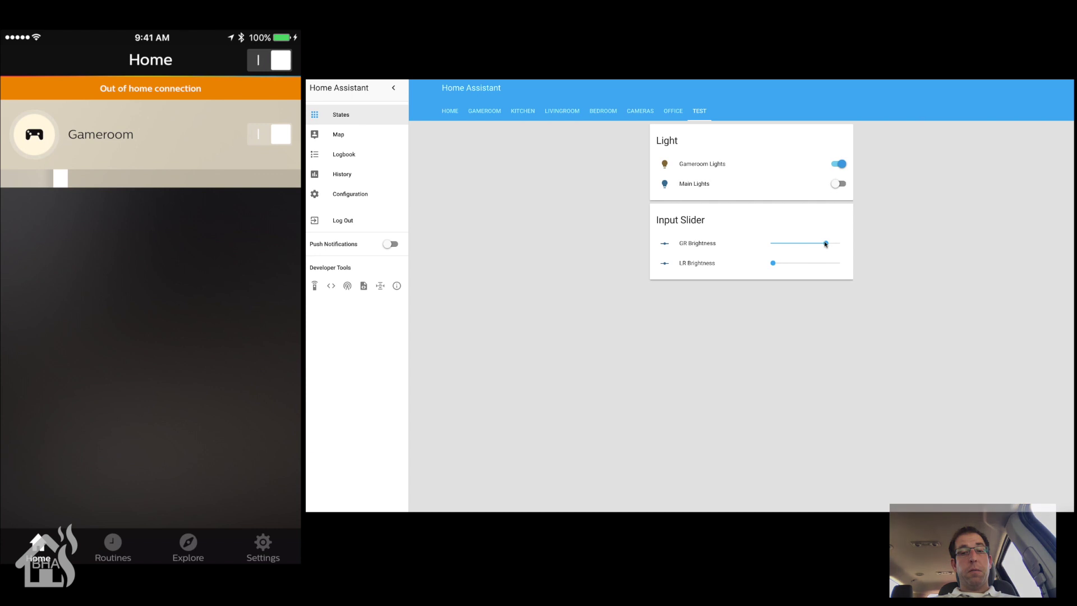